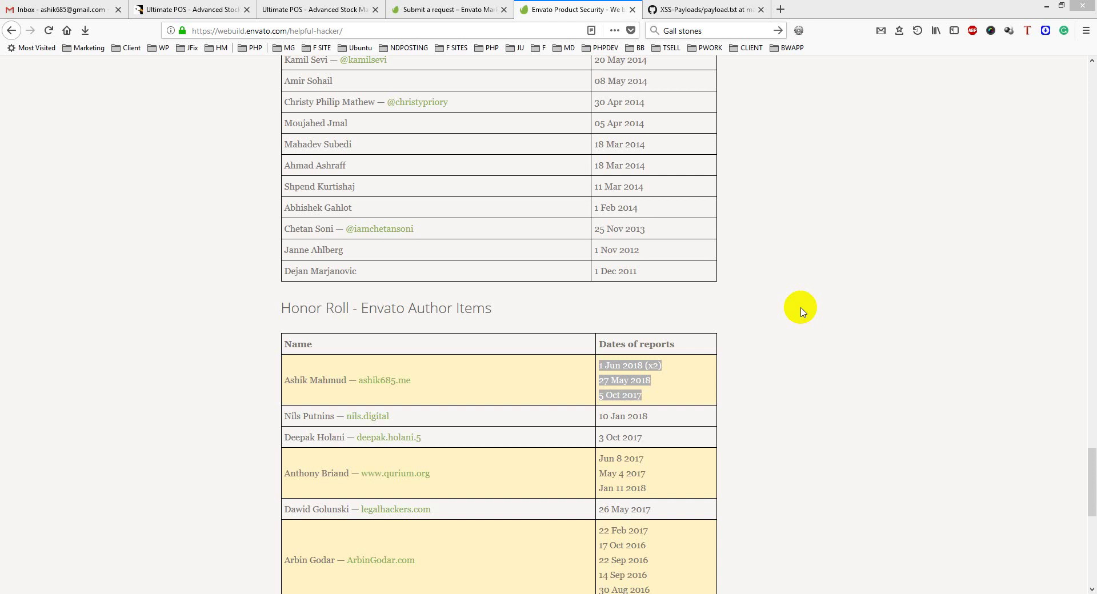
Highlight and clear the three report dates in the honor roll several times
left_click(478, 384)
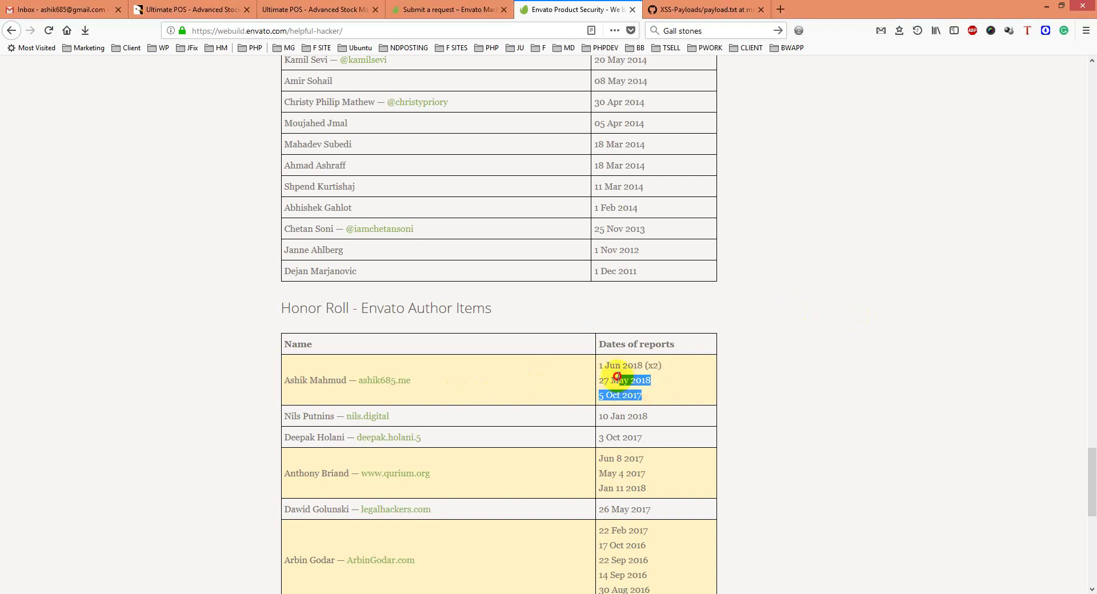
left_click_drag(662, 397, 600, 360)
left_click(649, 375)
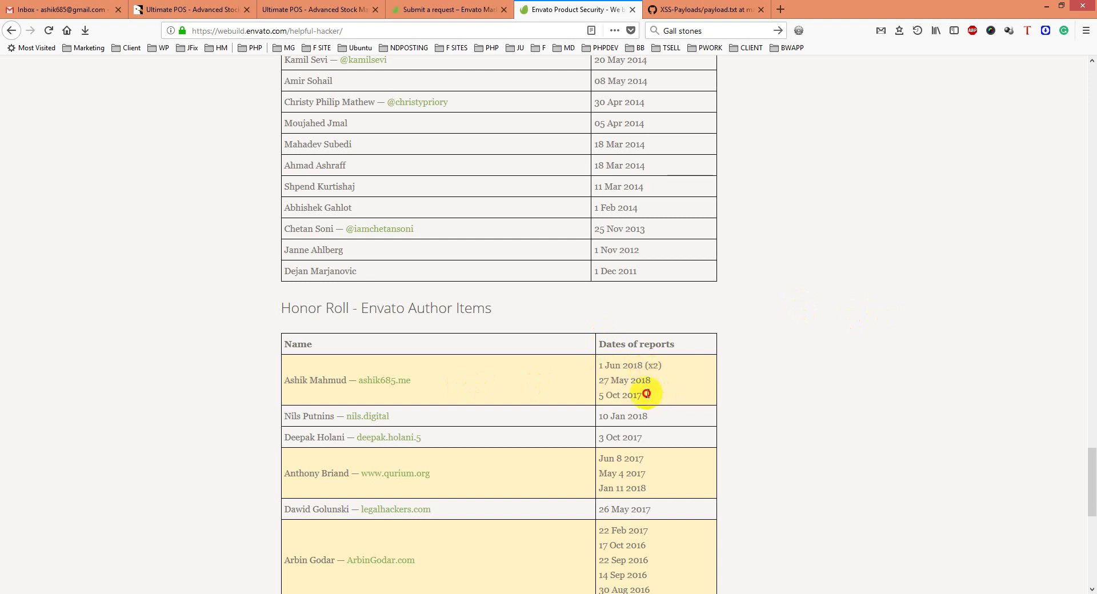
left_click_drag(657, 399, 600, 363)
left_click(628, 374)
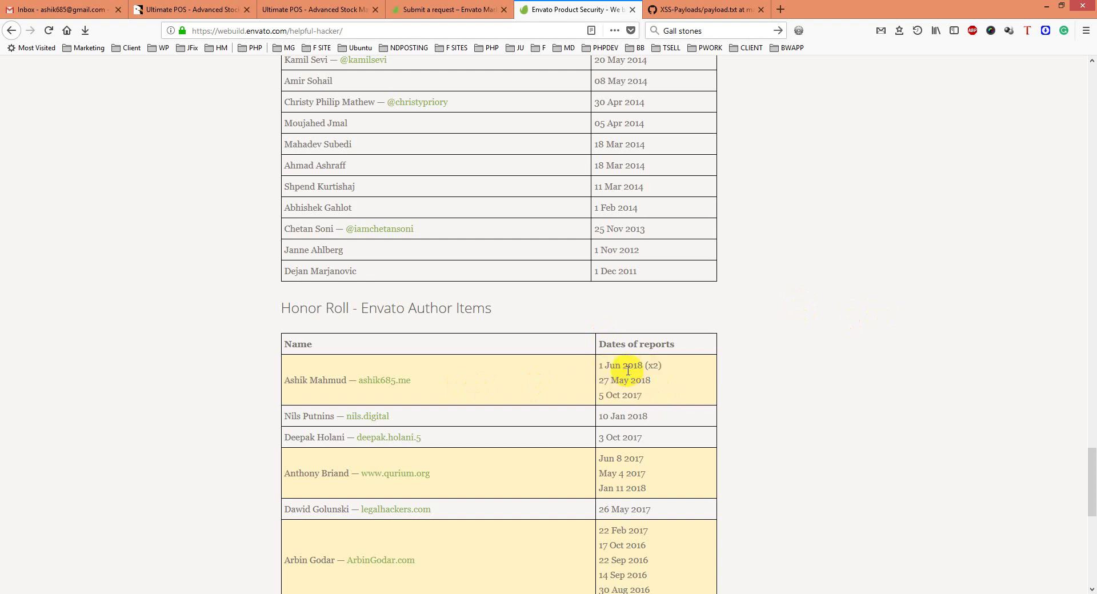
left_click_drag(646, 397, 601, 364)
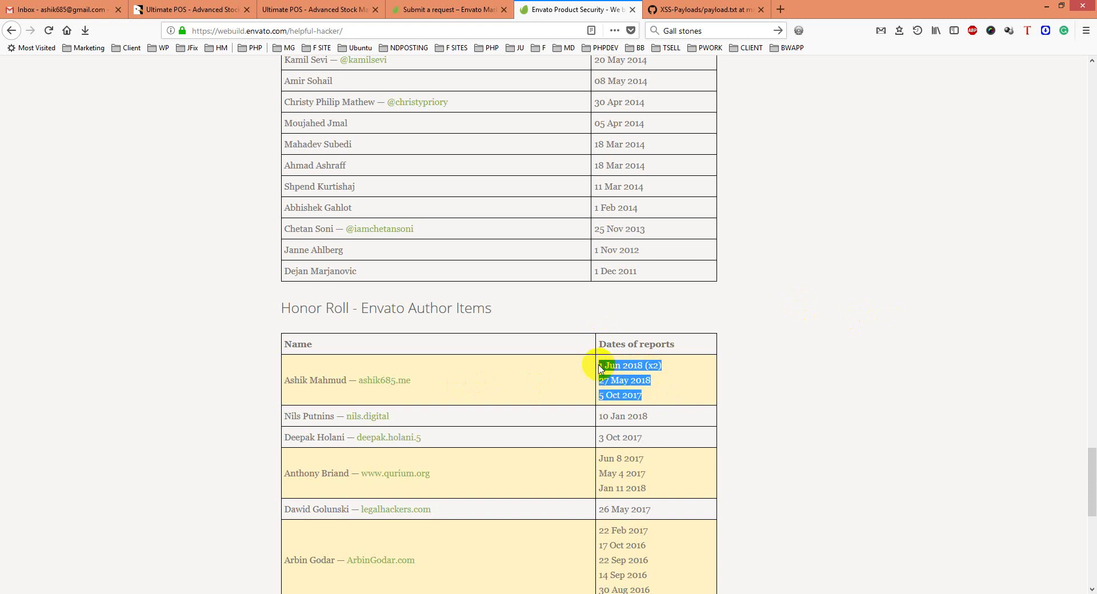
left_click(619, 377)
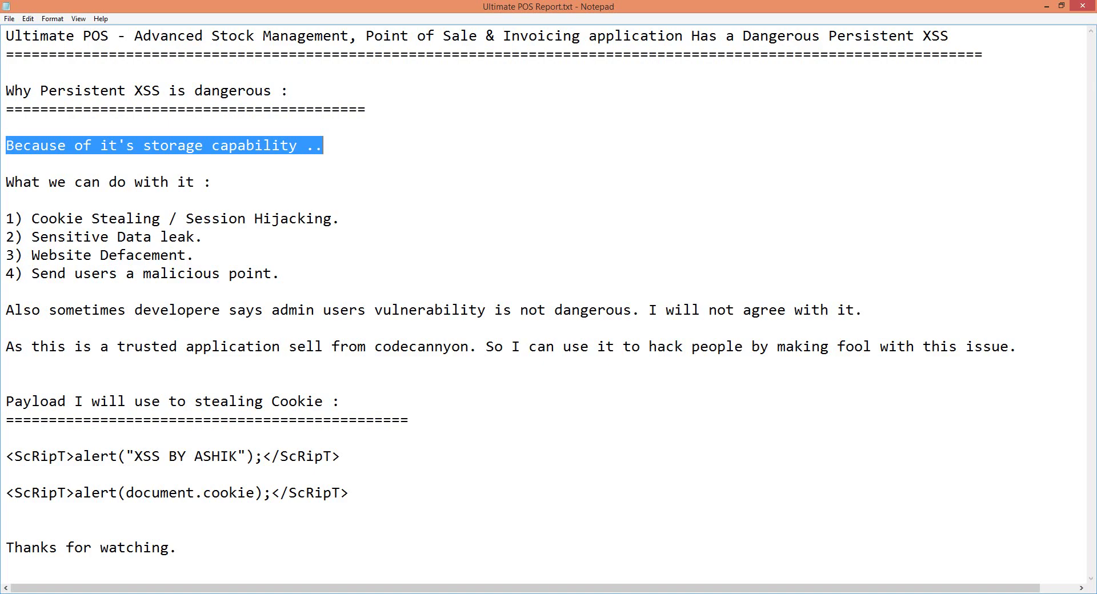
Highlight the report title, the 'Why Persistent XSS is dangerous' heading and the storage explanation
left_click(141, 163)
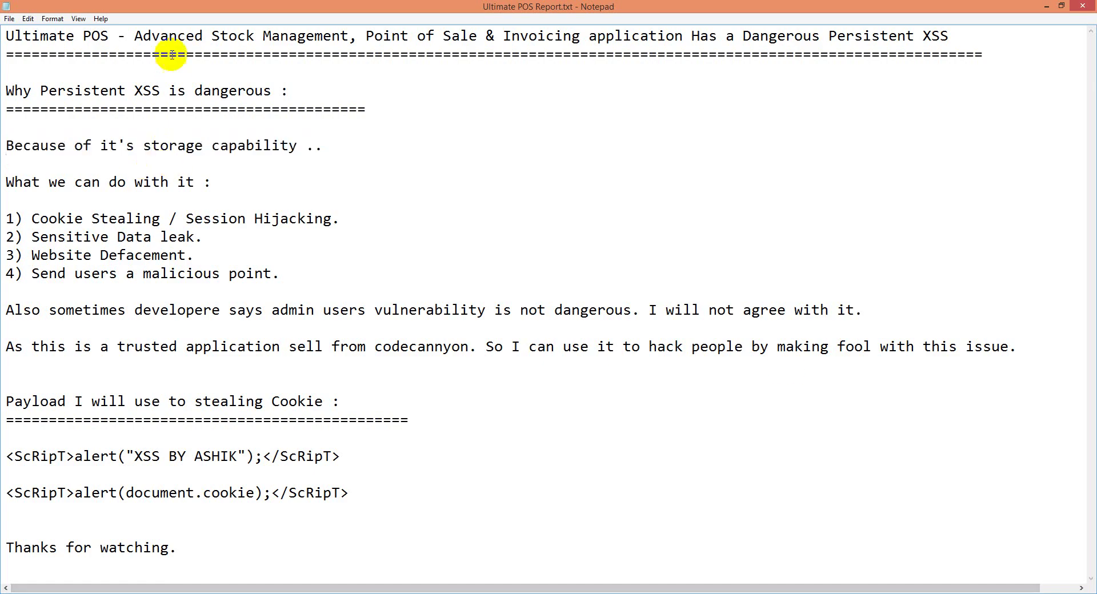
left_click_drag(138, 39, 362, 34)
left_click(399, 39)
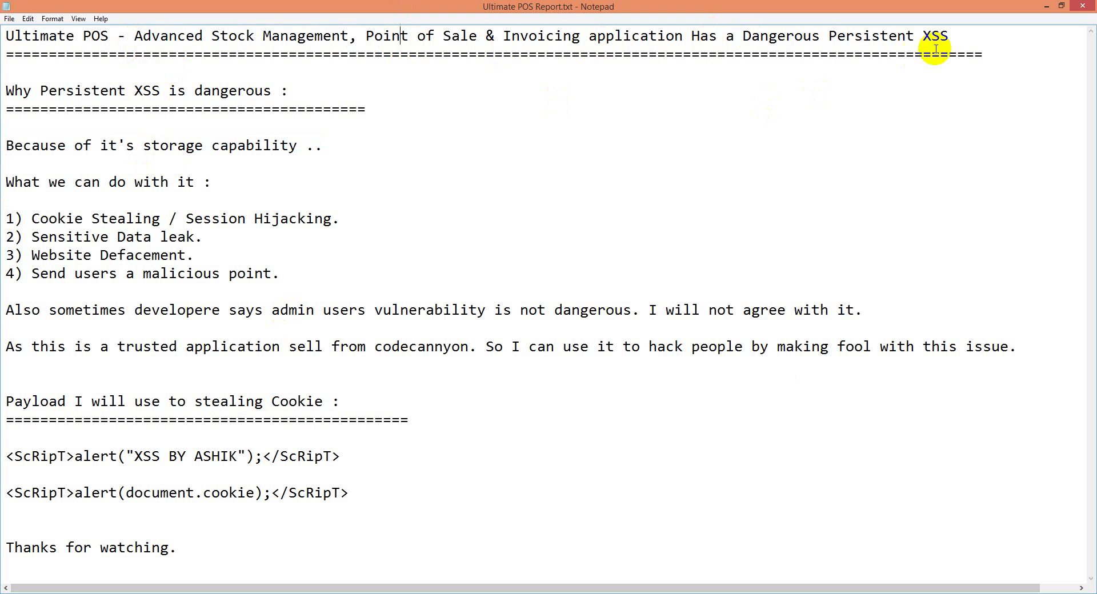
left_click_drag(948, 36, 5, 23)
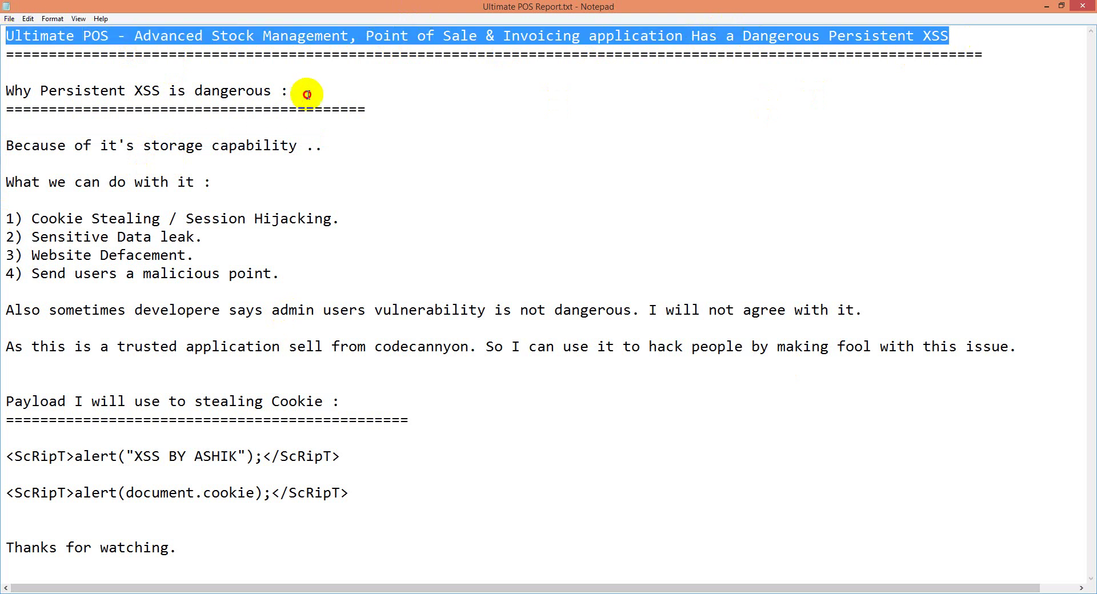
left_click_drag(289, 91, 3, 91)
left_click(49, 91)
mouse_move(15, 145)
left_mouse_down()
mouse_move(319, 152)
mouse_move(7, 146)
left_mouse_up()
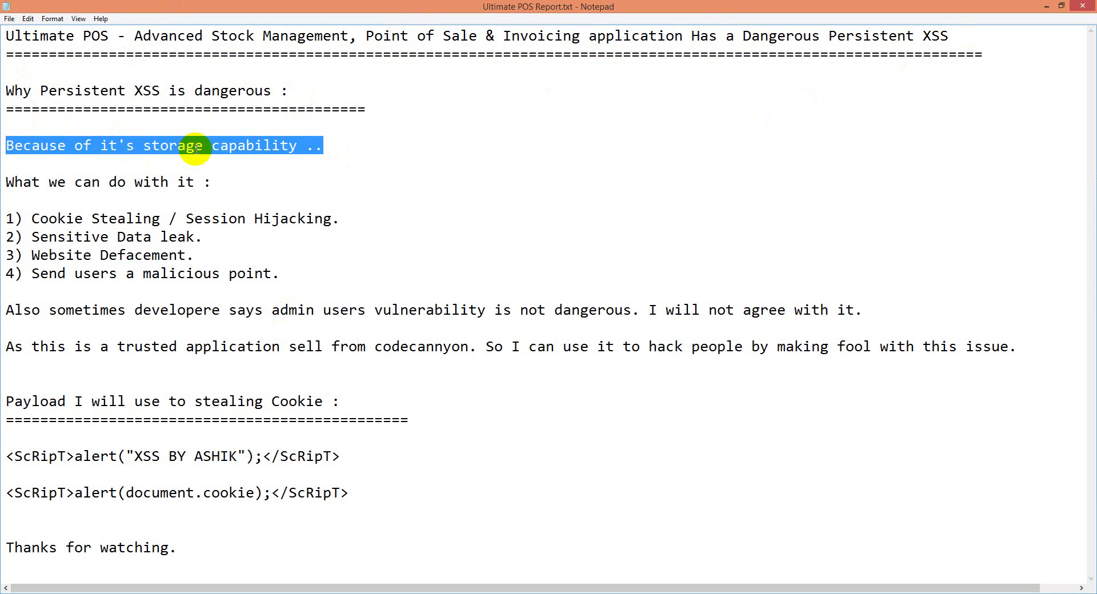
Highlight the 'What we can do with it' line and the first three risk points
left_click_drag(212, 183, 5, 183)
left_click(66, 200)
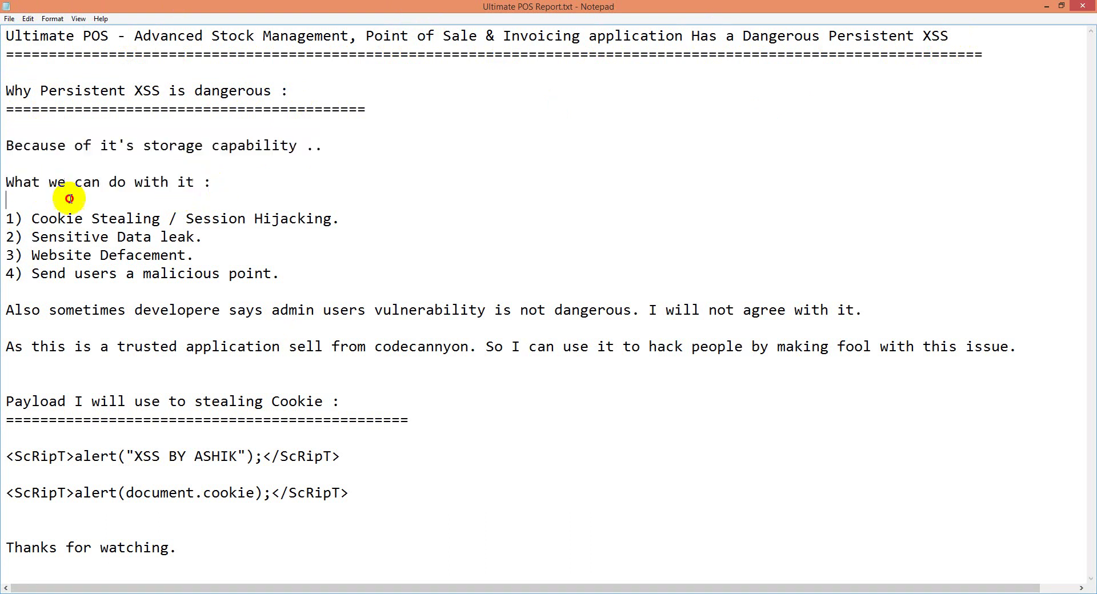
left_click_drag(339, 220, 84, 219)
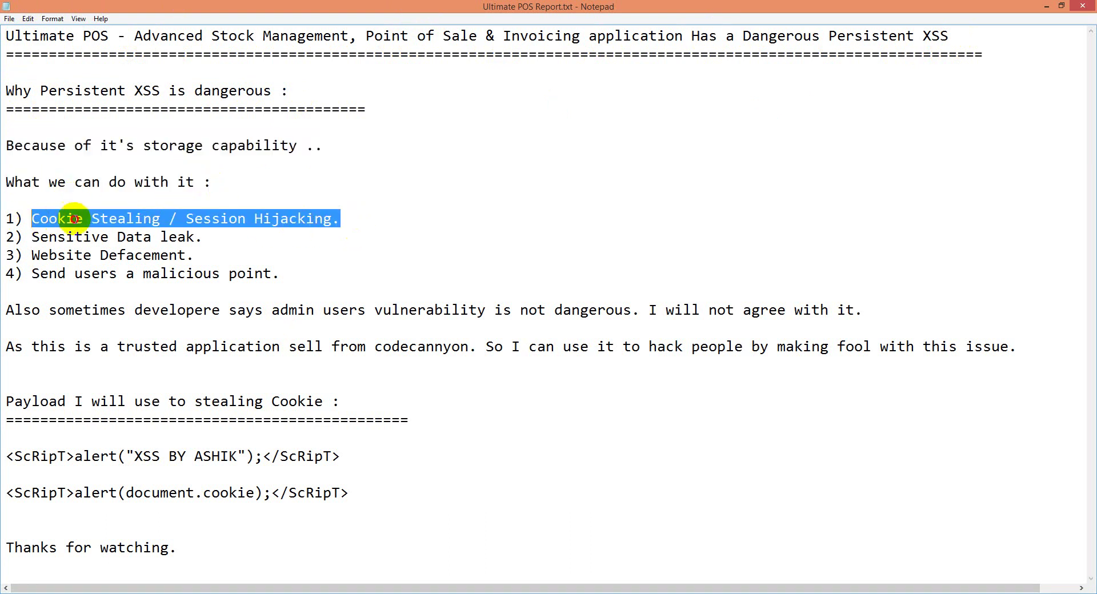
left_click(84, 219)
left_click_drag(228, 238, 34, 234)
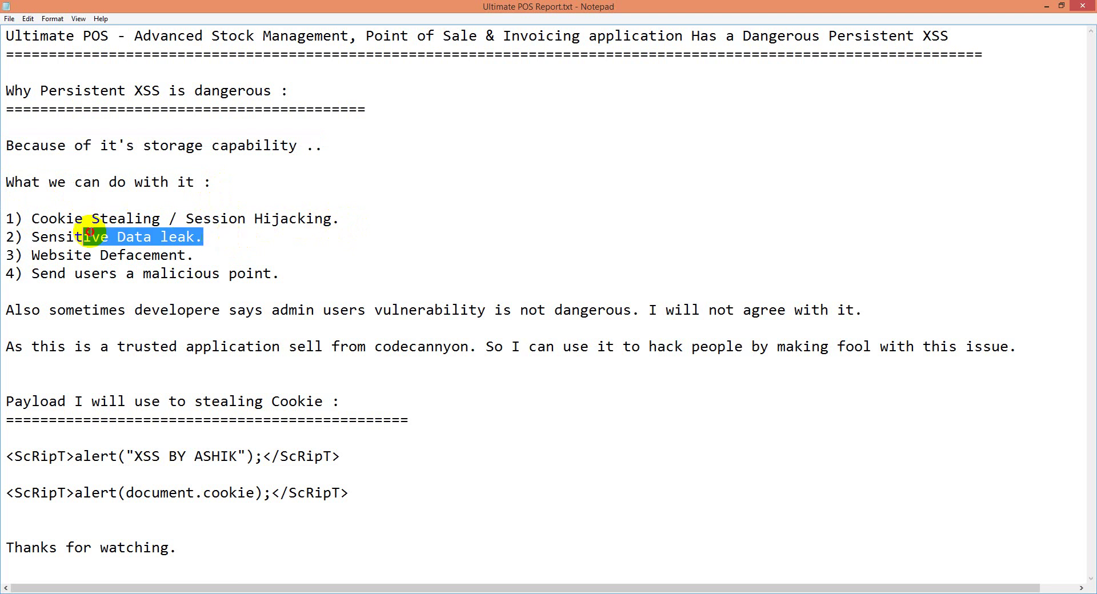
left_click(34, 234)
scroll(313, 287, "right", 1)
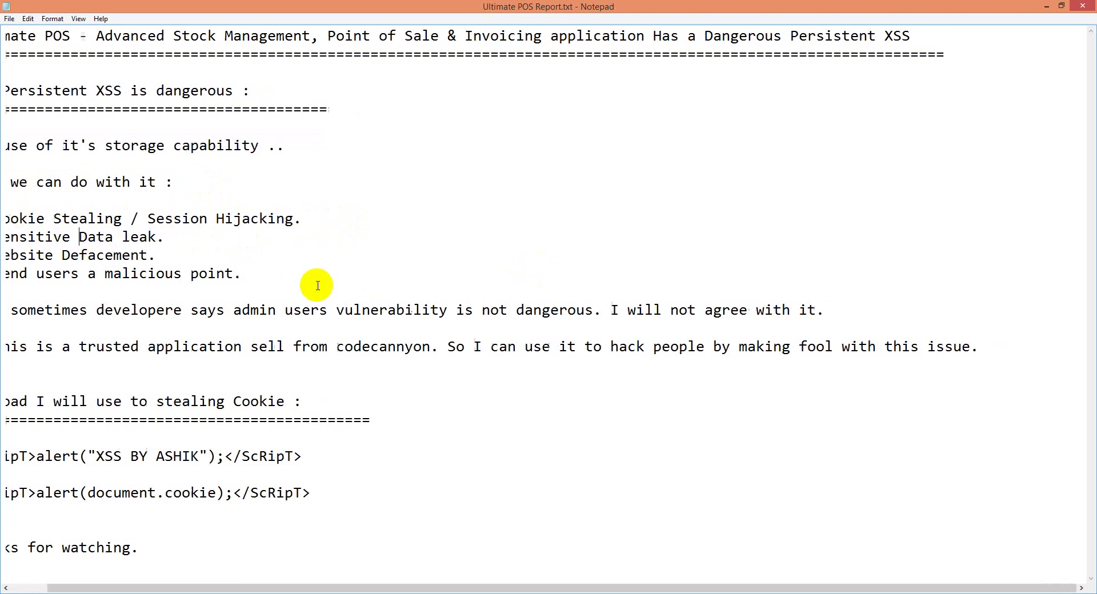
scroll(318, 285, "left", 1)
left_click_drag(194, 256, 37, 256)
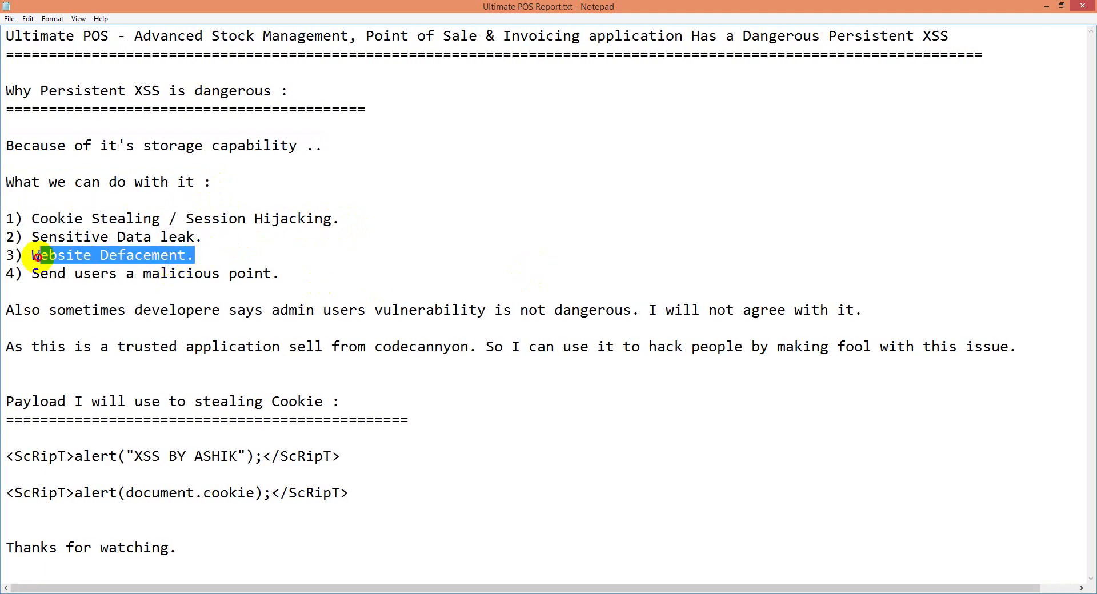
Replace 'point.' at the end of item four with 'link'
left_click_drag(280, 275, 40, 274)
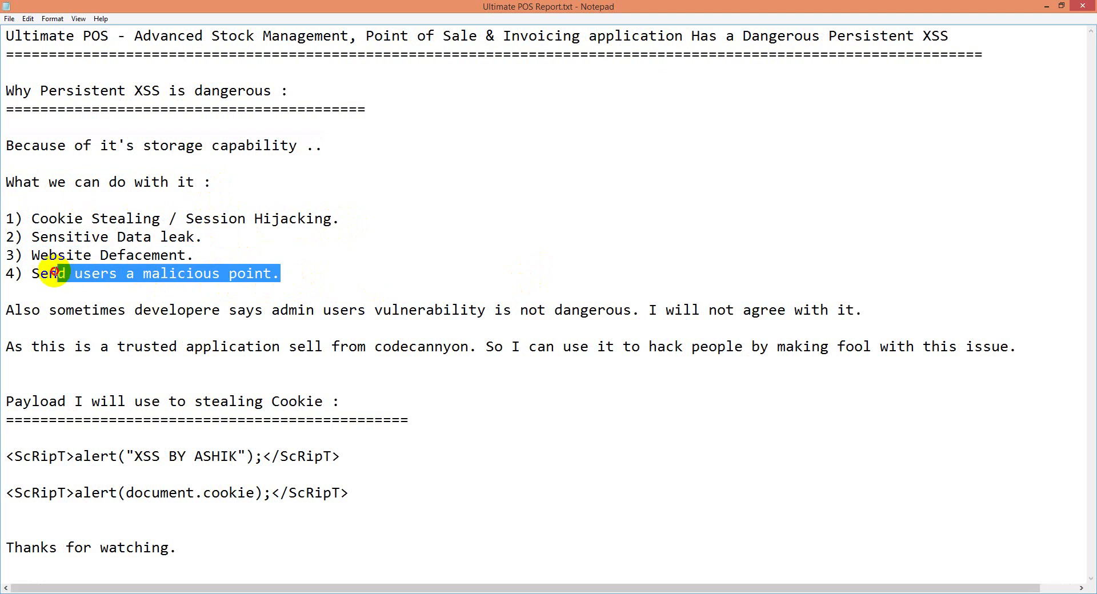
left_click(144, 274)
left_click_drag(230, 276, 305, 275)
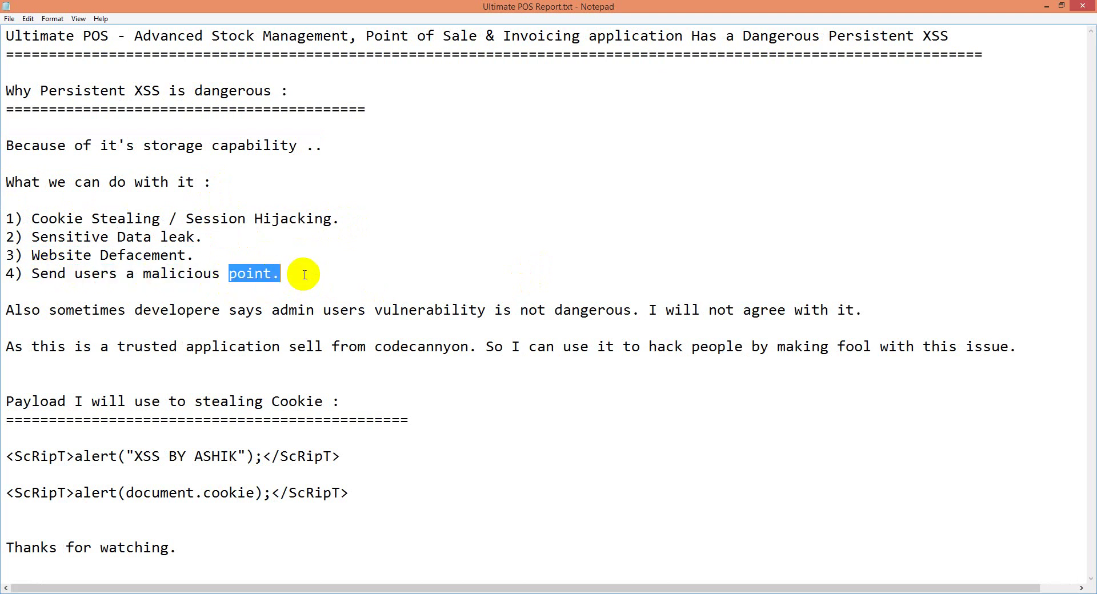
type("link")
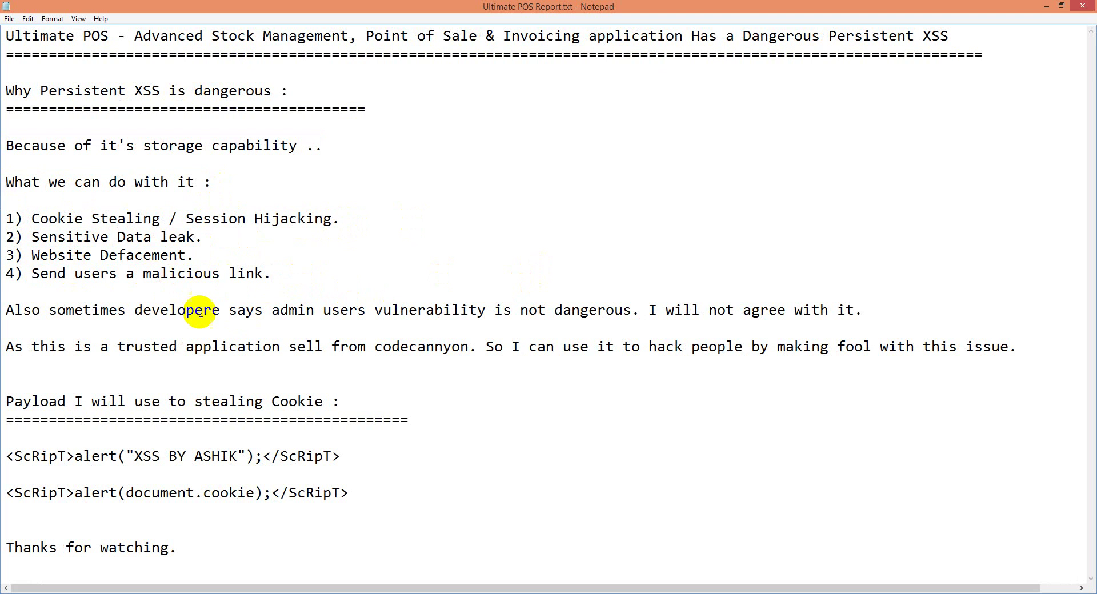
left_click_drag(273, 309, 289, 306)
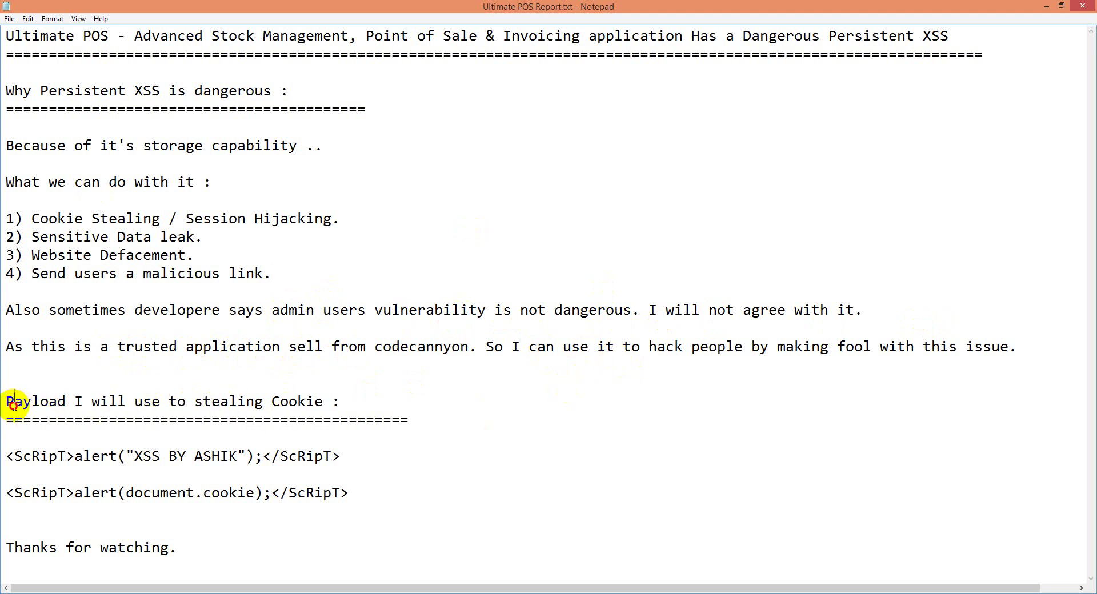
left_click_drag(14, 402, 332, 403)
left_click_drag(359, 457, 7, 456)
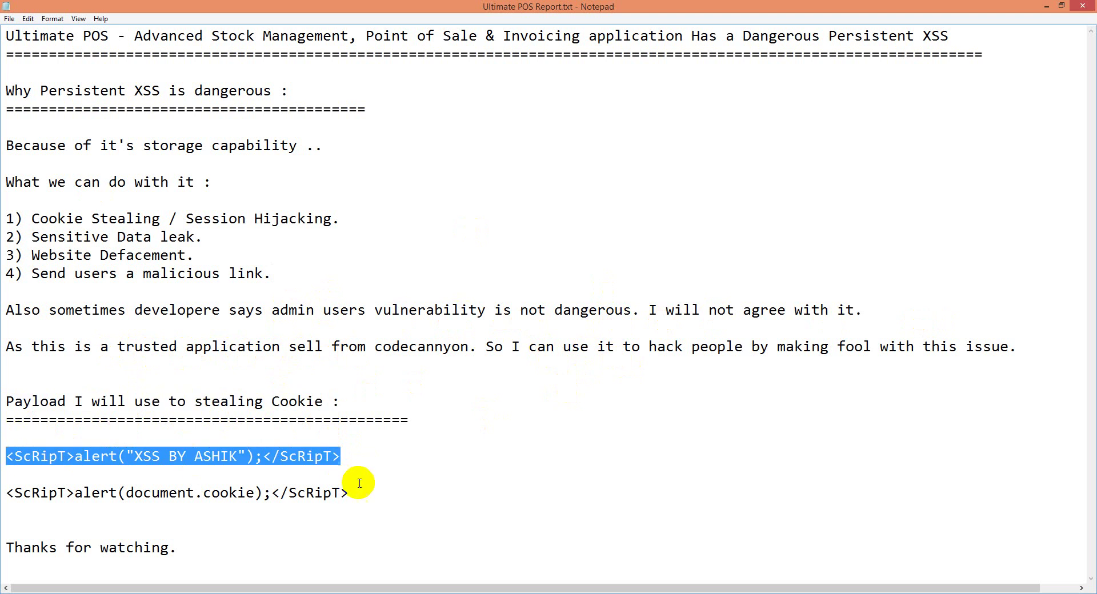
left_click_drag(365, 493, 9, 493)
key("ctrl+c")
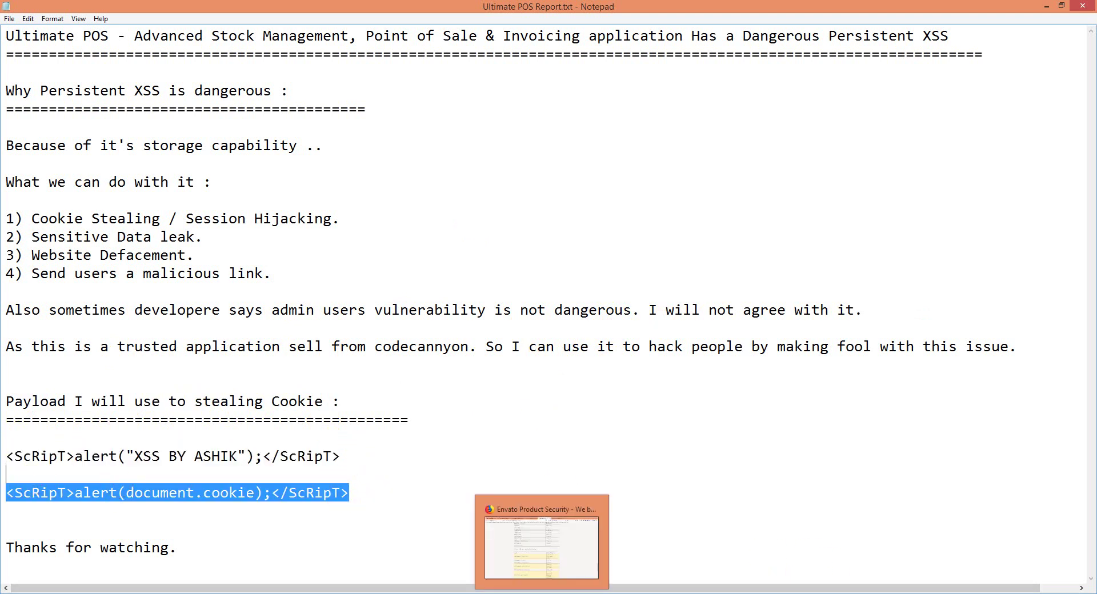
Bring Firefox forward and go to the CodeCanyon Ultimate POS item page
left_click(541, 542)
left_click(430, 6)
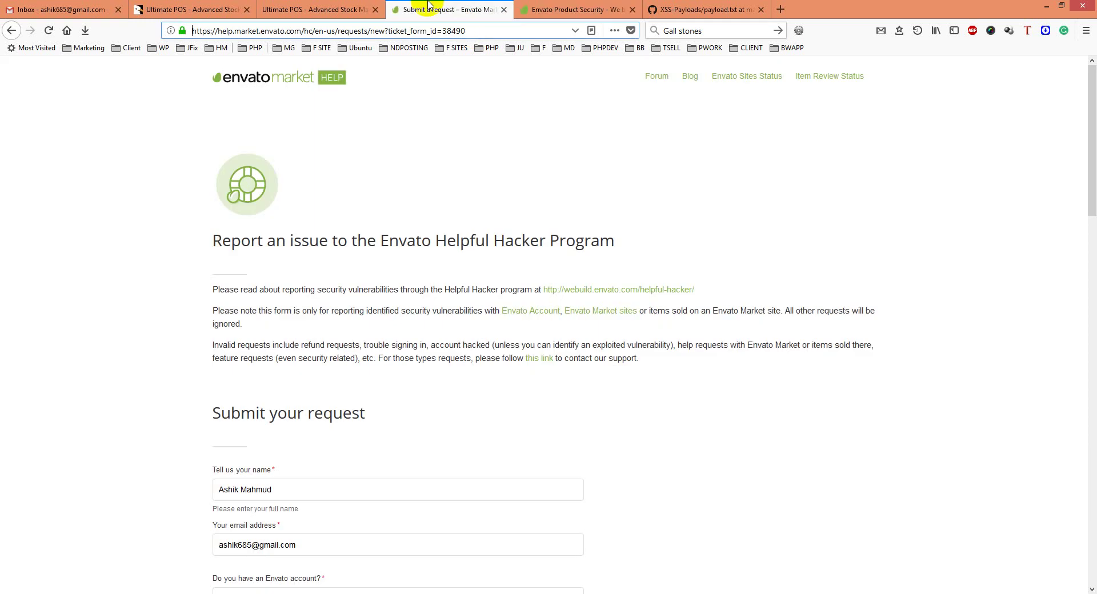
left_click(371, 7)
left_click(226, 8)
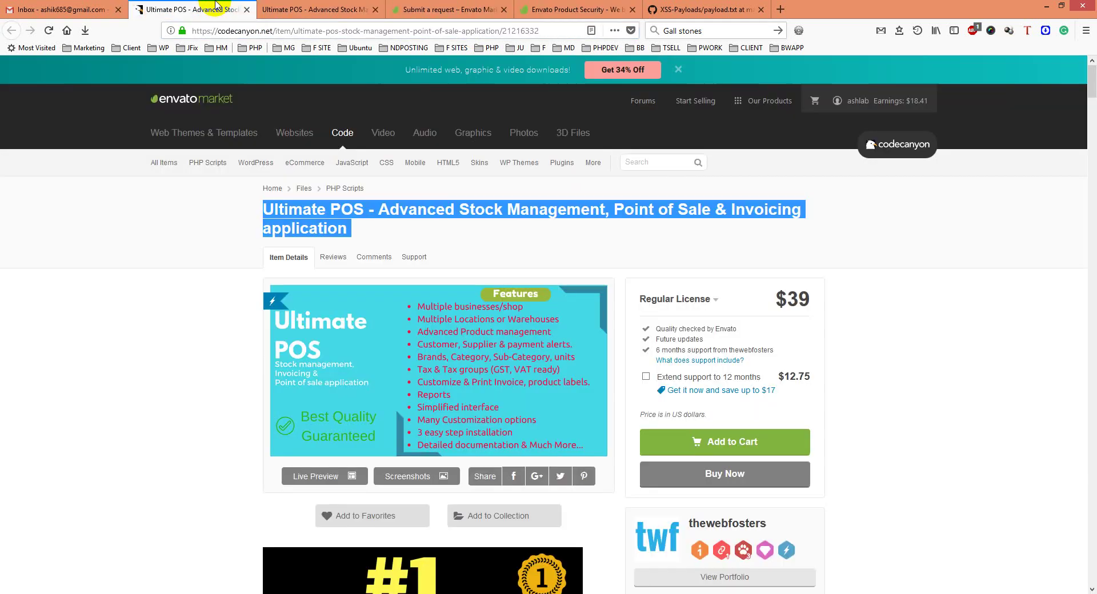
left_click(642, 230)
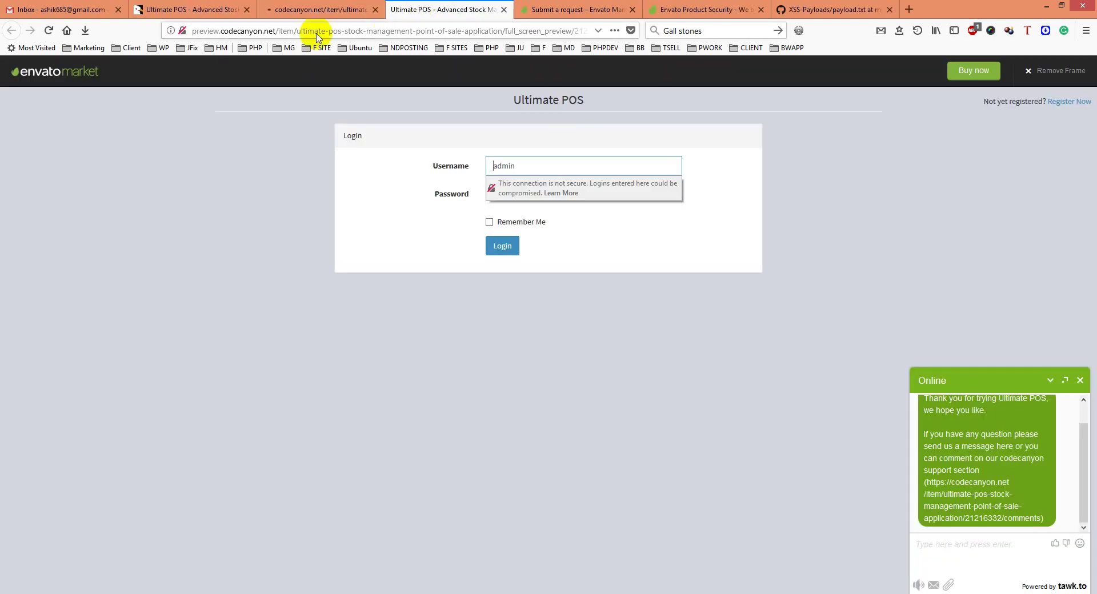
Switch to the CodeCanyon live preview tab while its login form loads
left_click(309, 5)
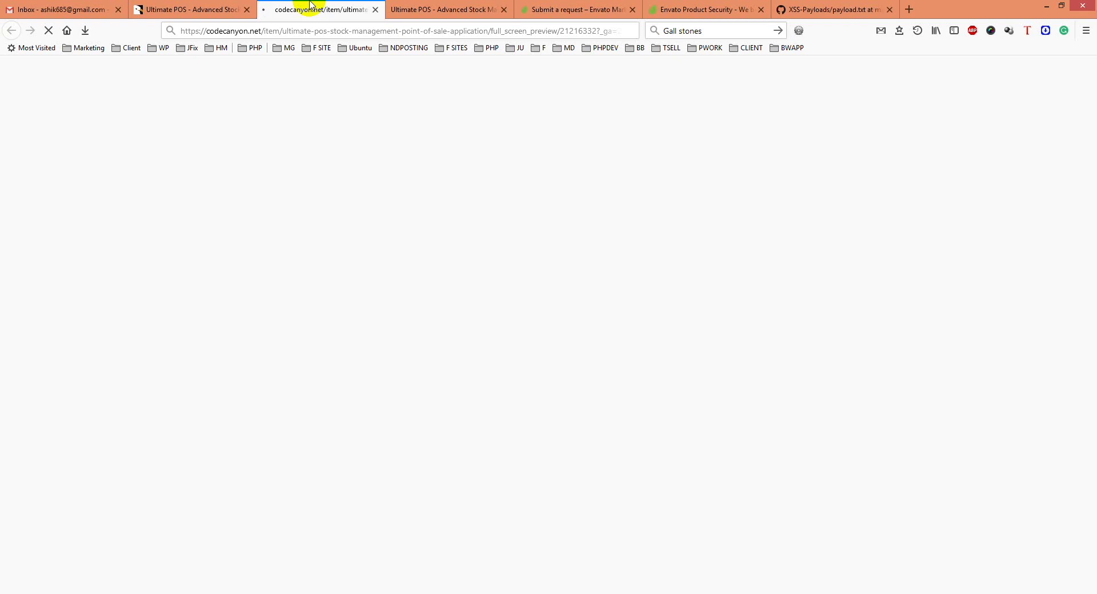
left_click(434, 8)
left_click(324, 5)
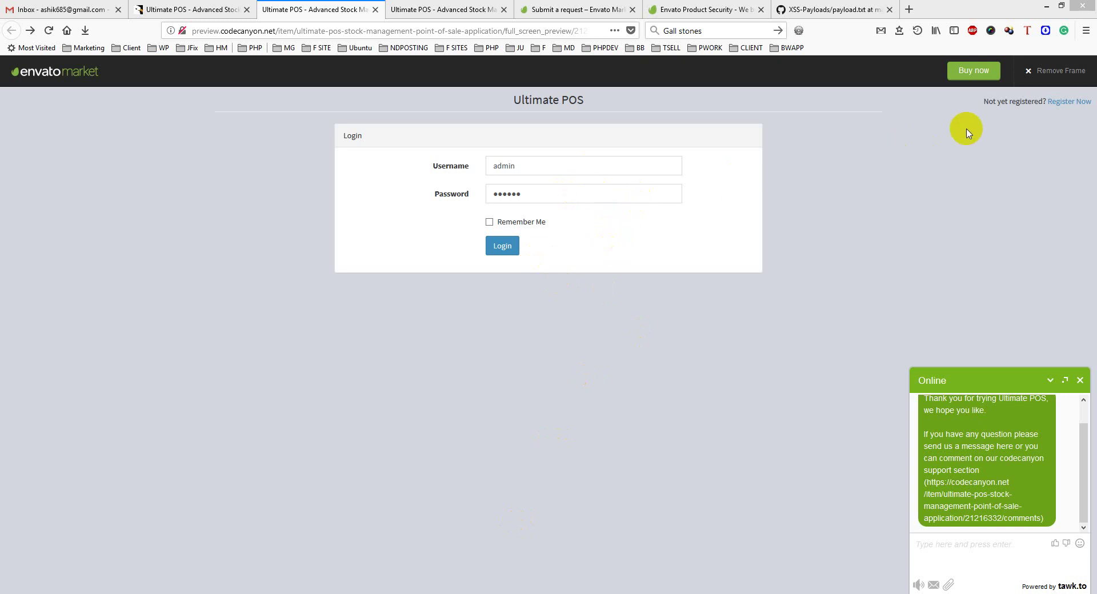
Log in to the Ultimate POS demo as admin without saving the login
triple_click(537, 106)
left_click(502, 245)
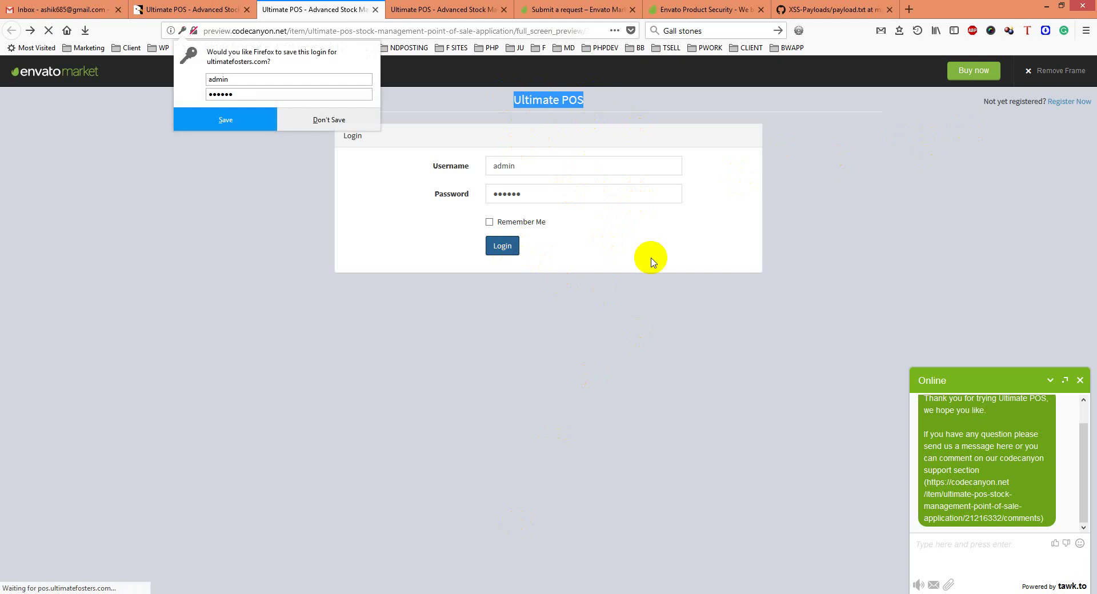
left_click(354, 121)
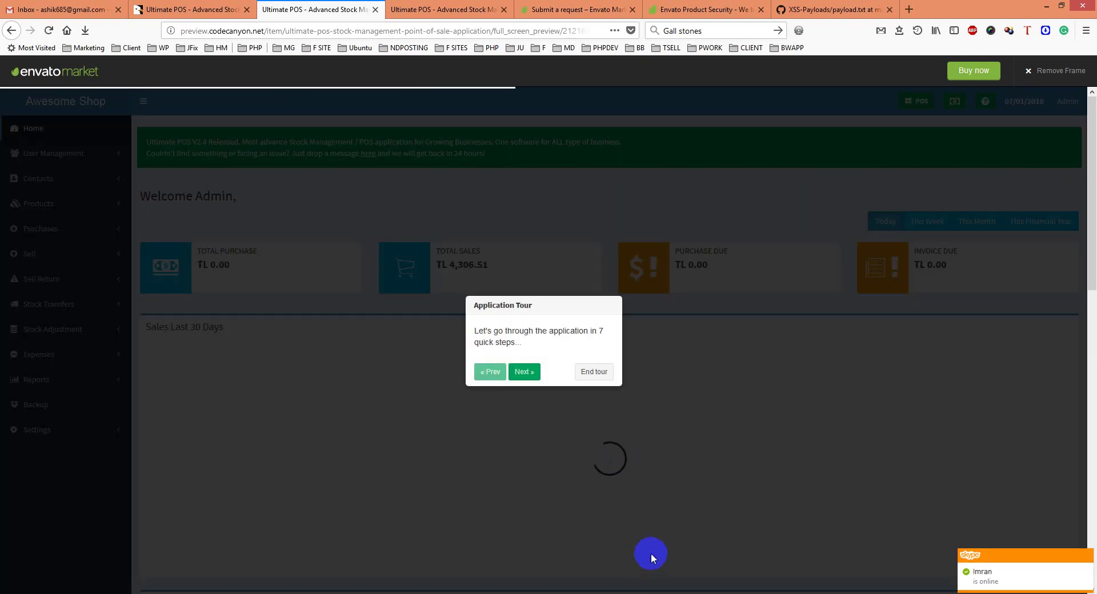
End the application tour and expand Contacts in the sidebar
left_click(594, 372)
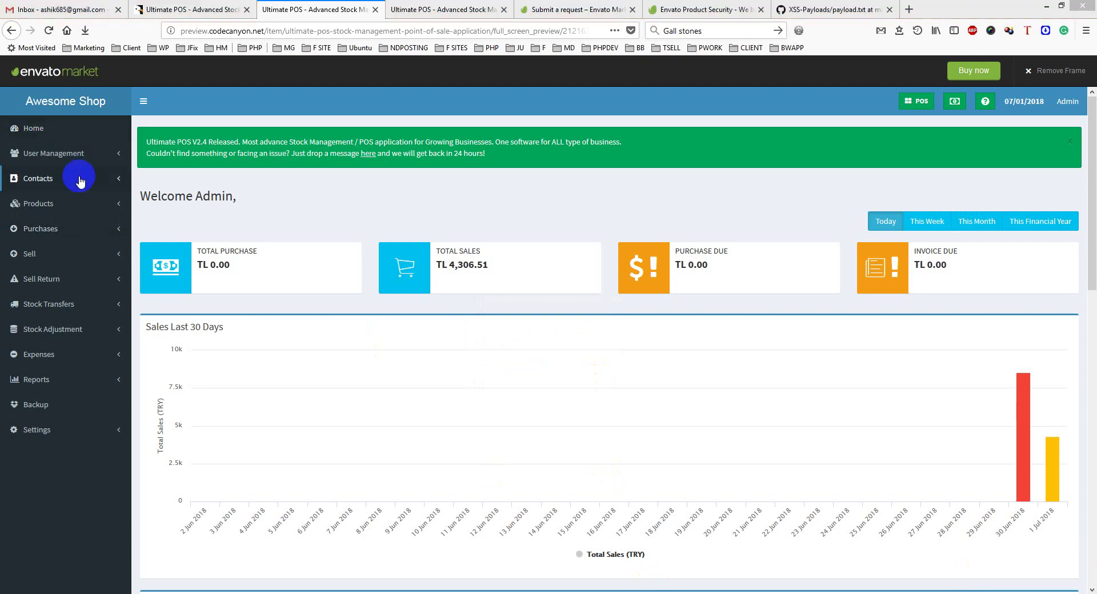
left_click(71, 205)
left_click(67, 178)
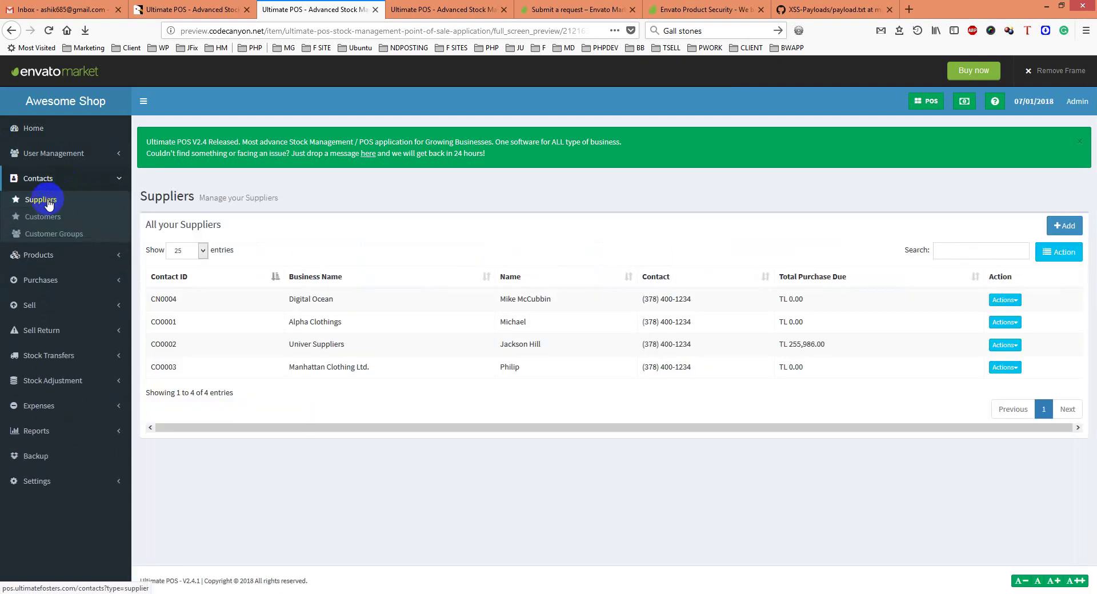
Open a new Supplier contact form and copy the cookie alert payload from Notepad
left_click(1065, 227)
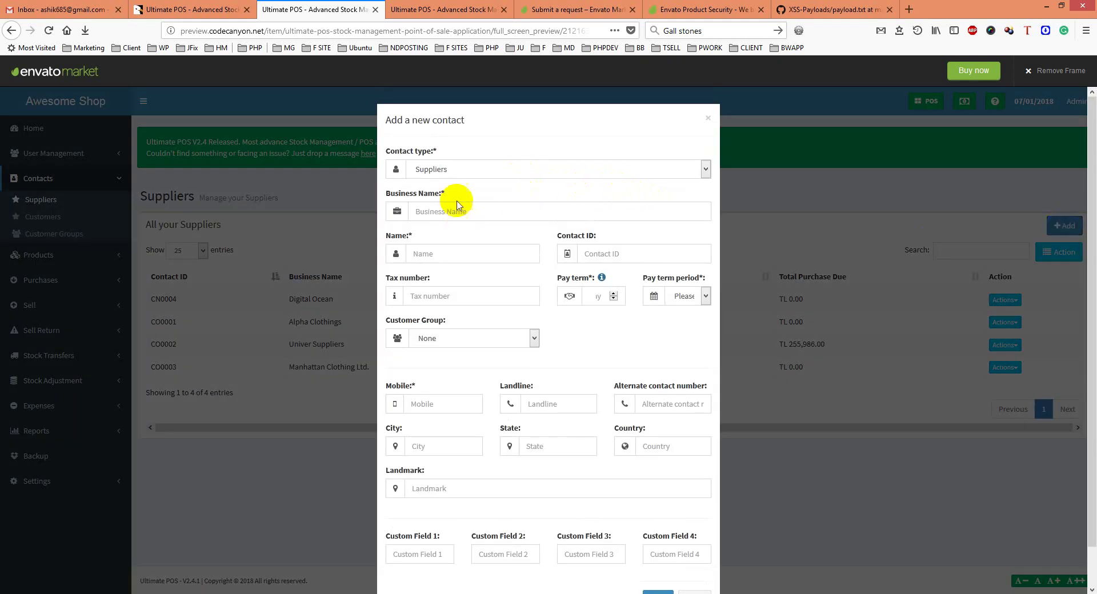
left_click(440, 173)
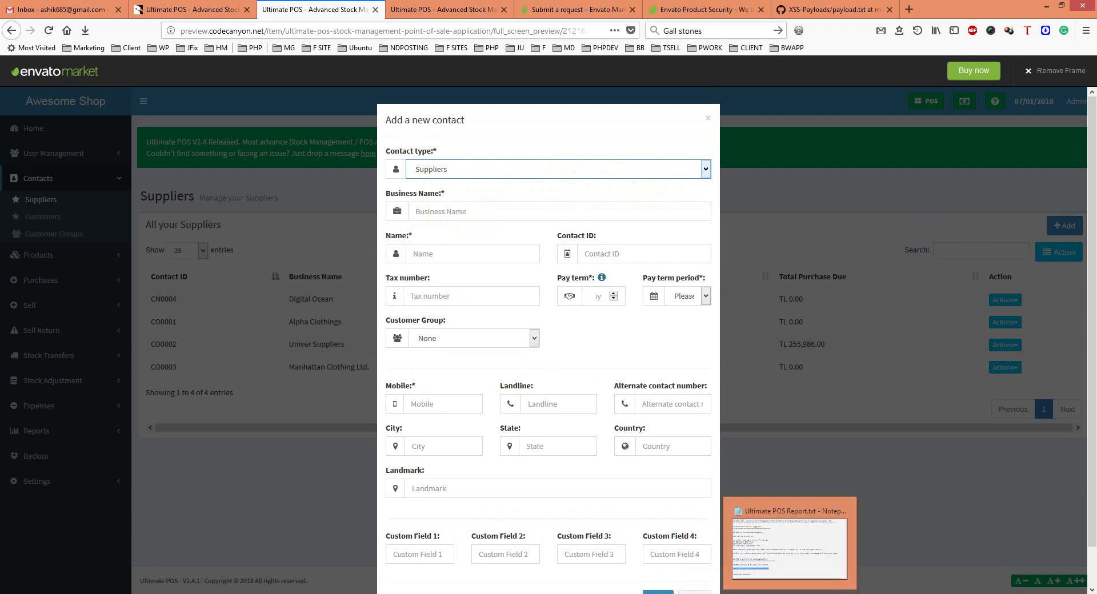
left_click(789, 543)
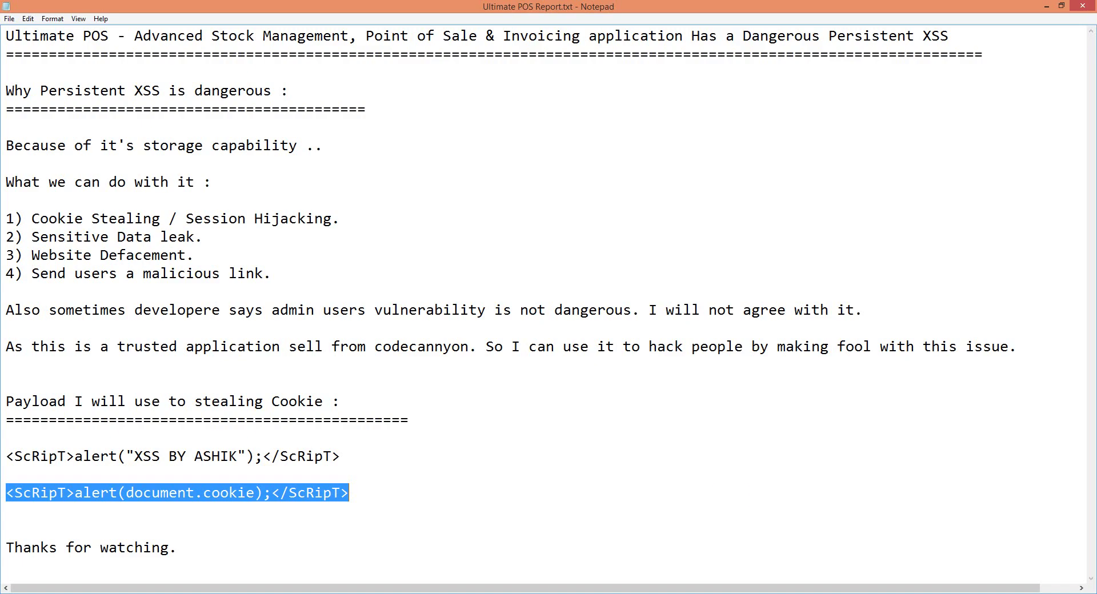
right_click(240, 490)
left_click(269, 367)
left_click(1046, 6)
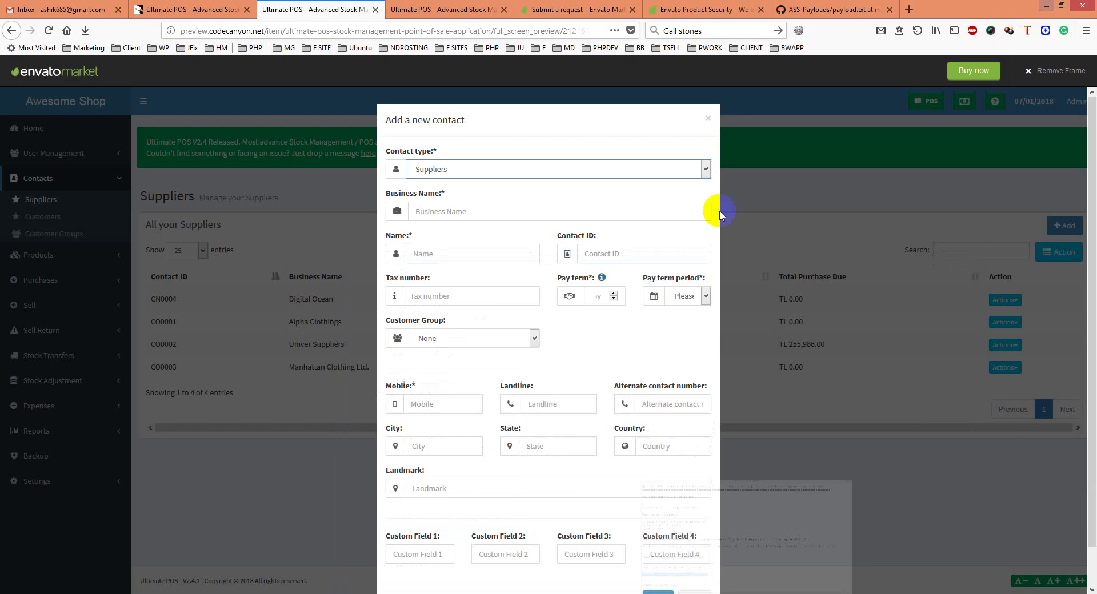
Paste the payload into Business Name, Name and Contact ID
right_click(496, 213)
left_click(534, 266)
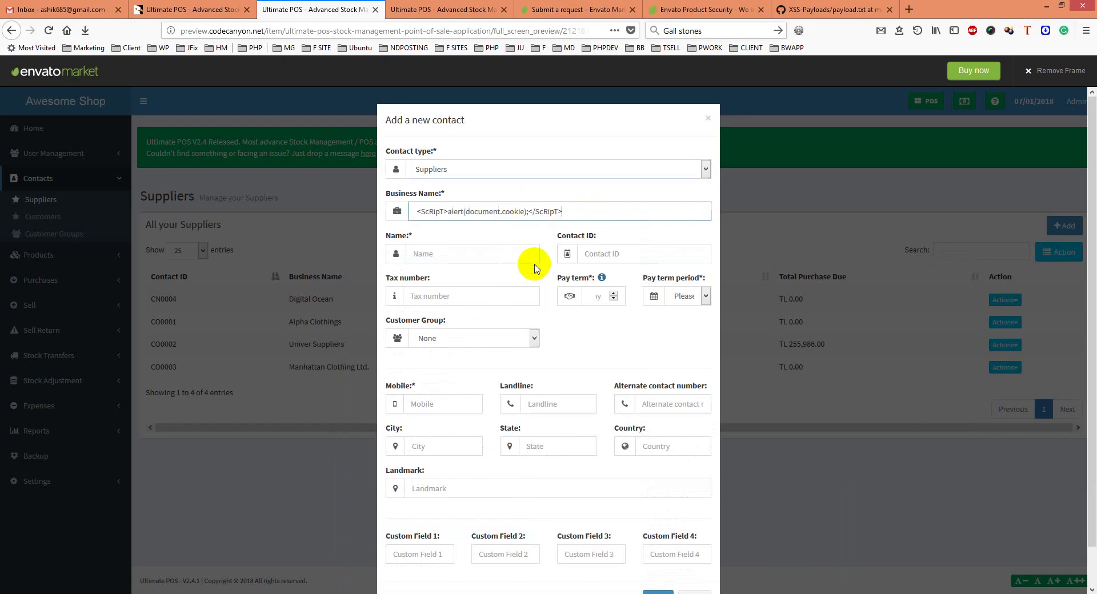
right_click(457, 255)
left_click(494, 311)
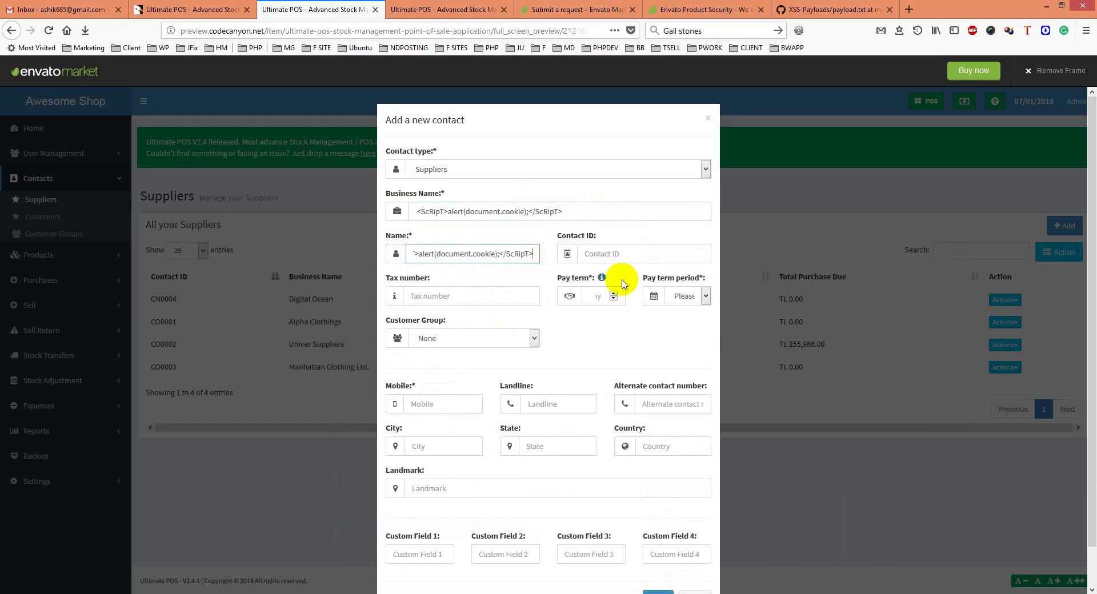
right_click(616, 253)
left_click(639, 304)
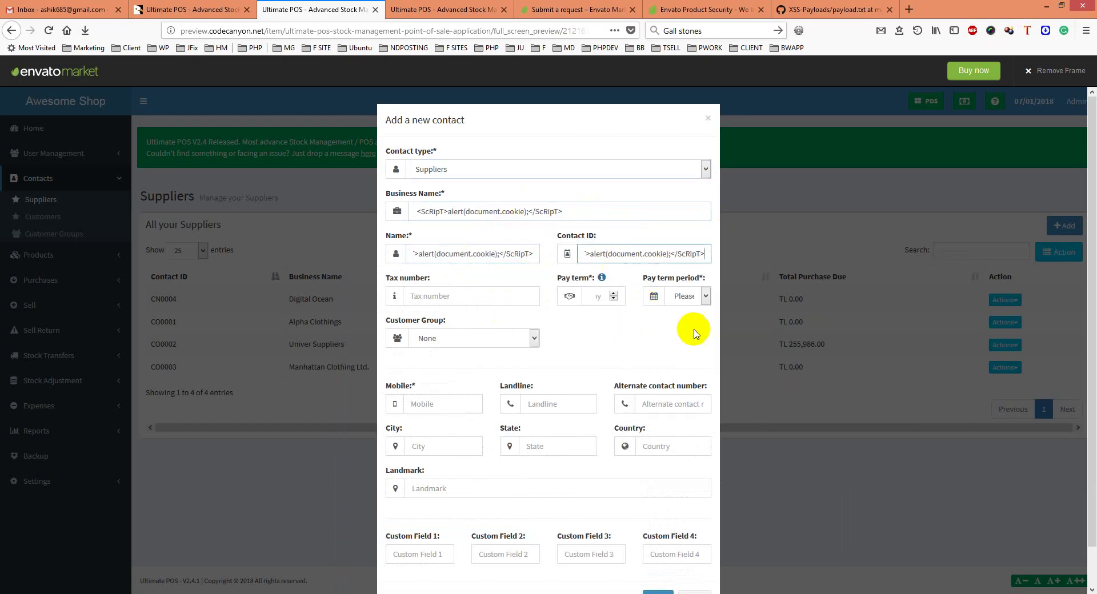
Set the pay term to 12 Months and paste the payload into Tax number
left_click(589, 298)
type("12")
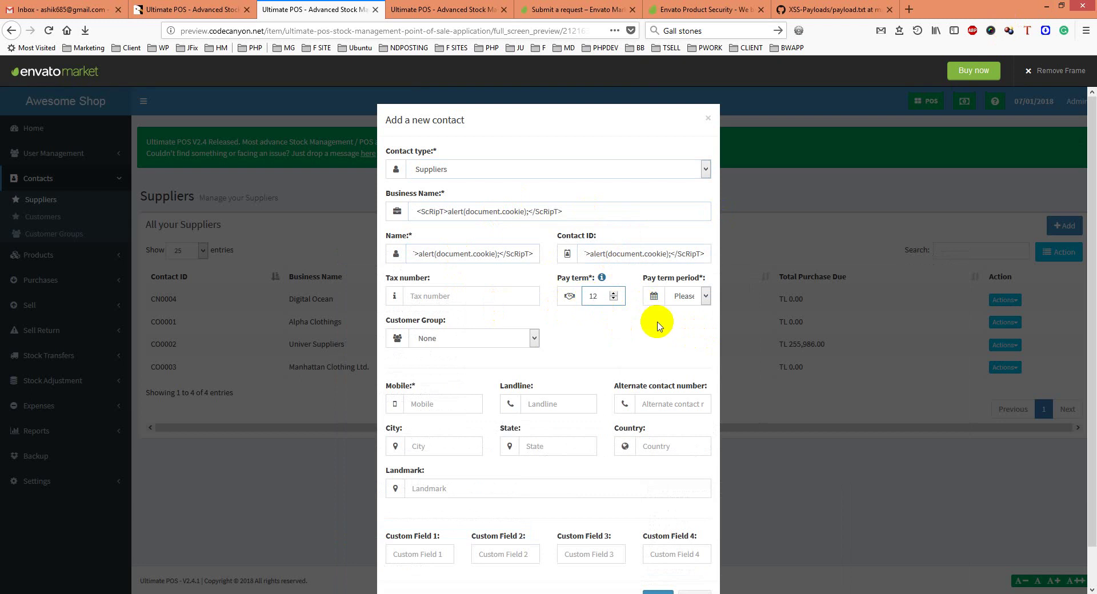
left_click(685, 296)
left_click(682, 334)
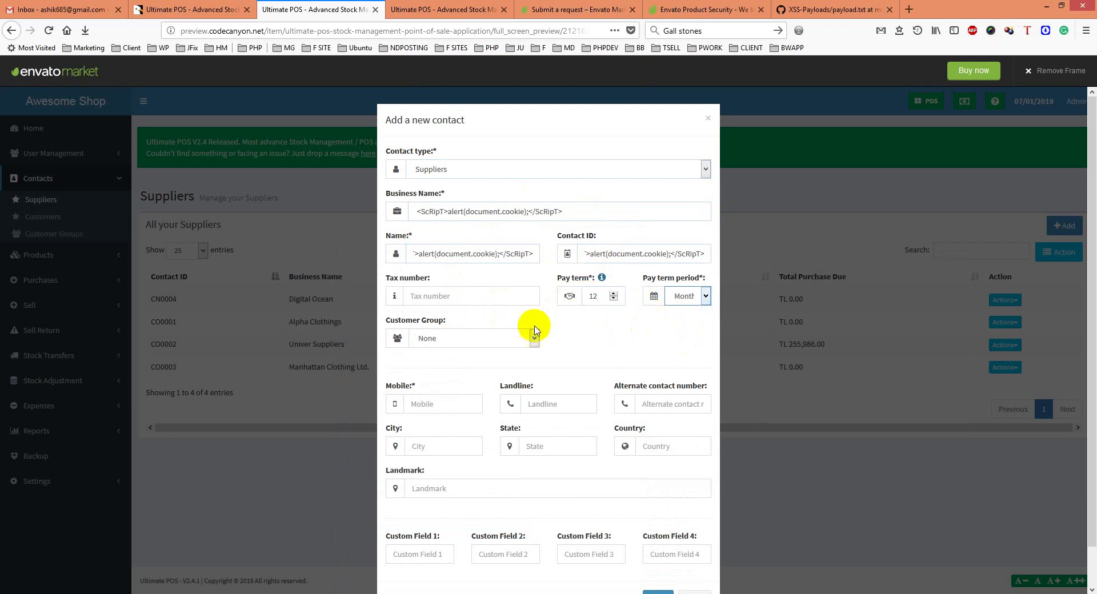
left_click(423, 296)
right_click(429, 296)
left_click(473, 345)
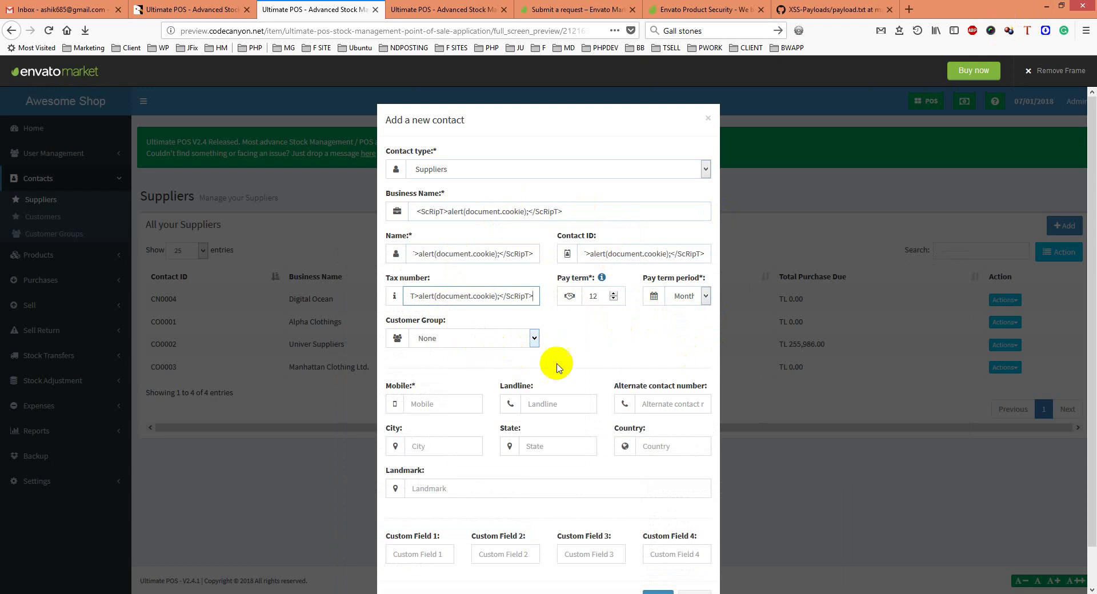
Paste the payload into Mobile, City and Landmark
left_click(495, 342)
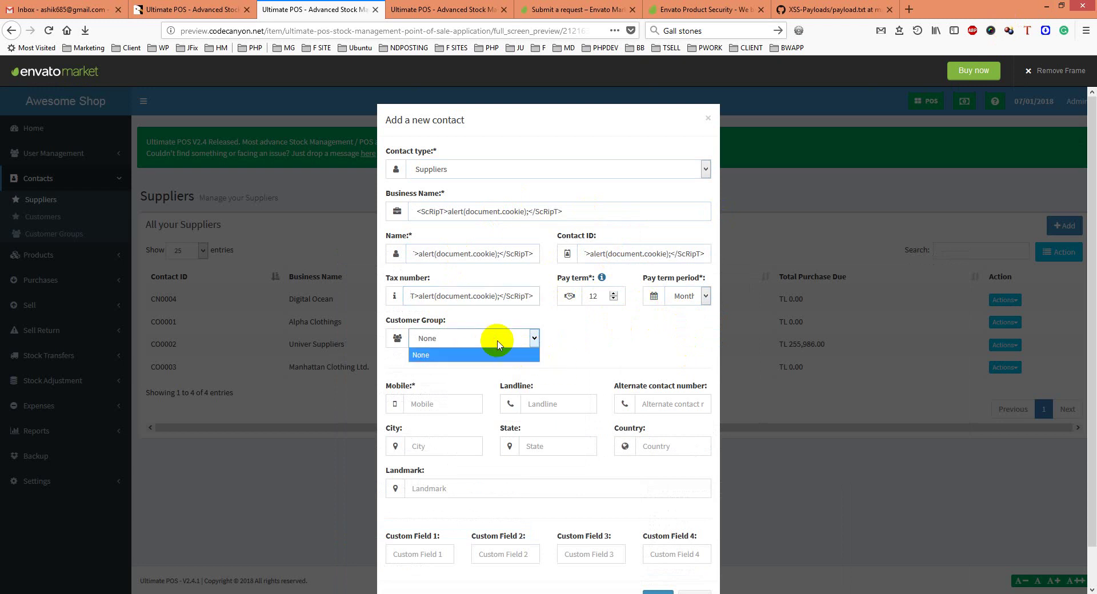
right_click(446, 401)
left_click(474, 449)
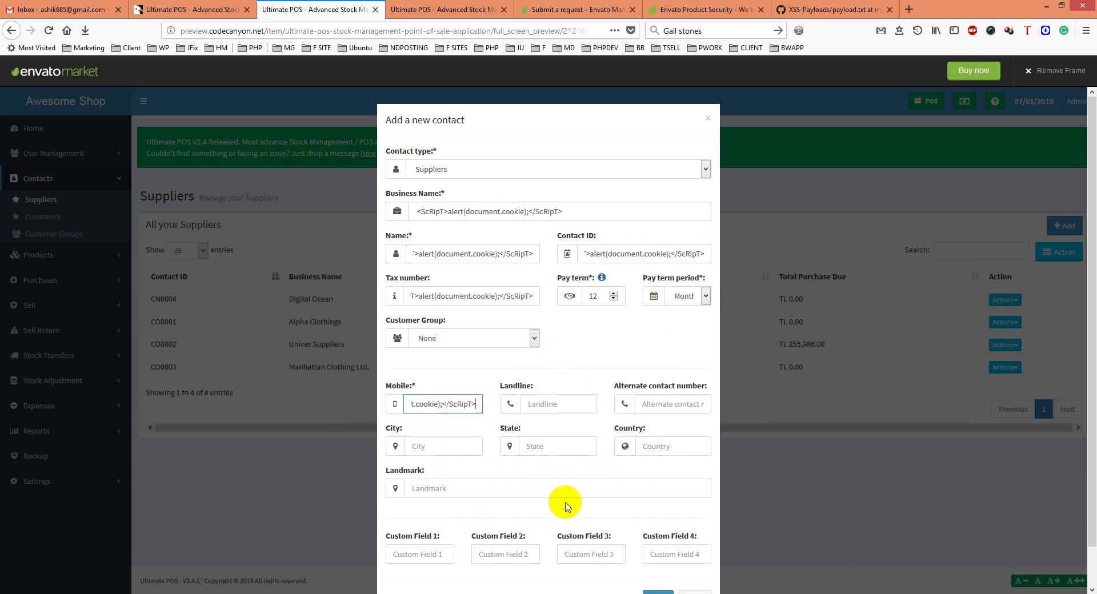
right_click(438, 448)
left_click(480, 497)
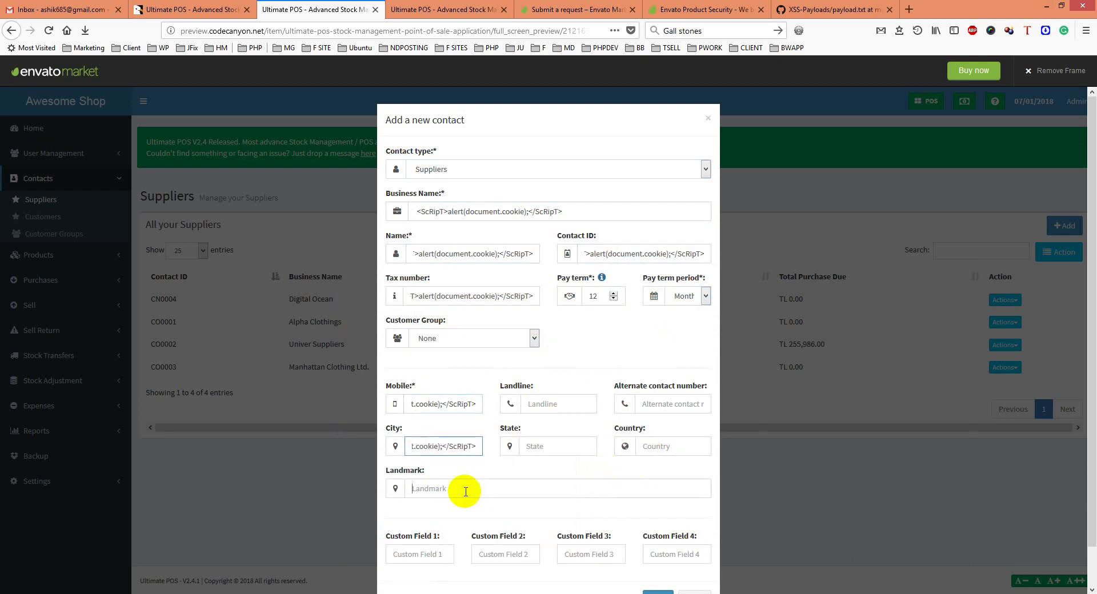
right_click(465, 488)
left_click(486, 367)
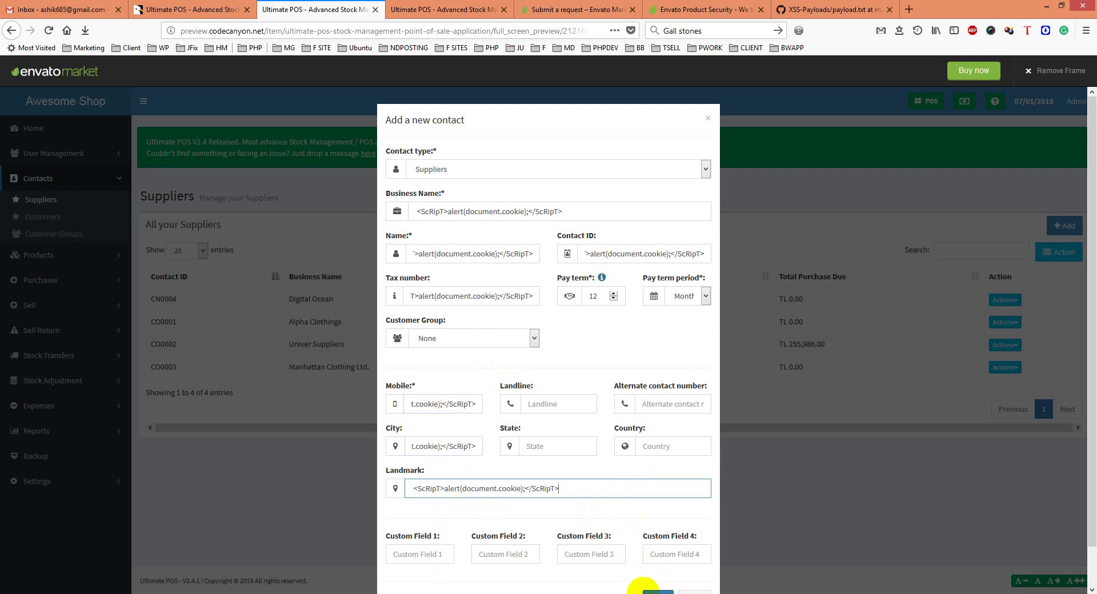
Save the supplier and dismiss both script alerts it triggers
left_click(655, 591)
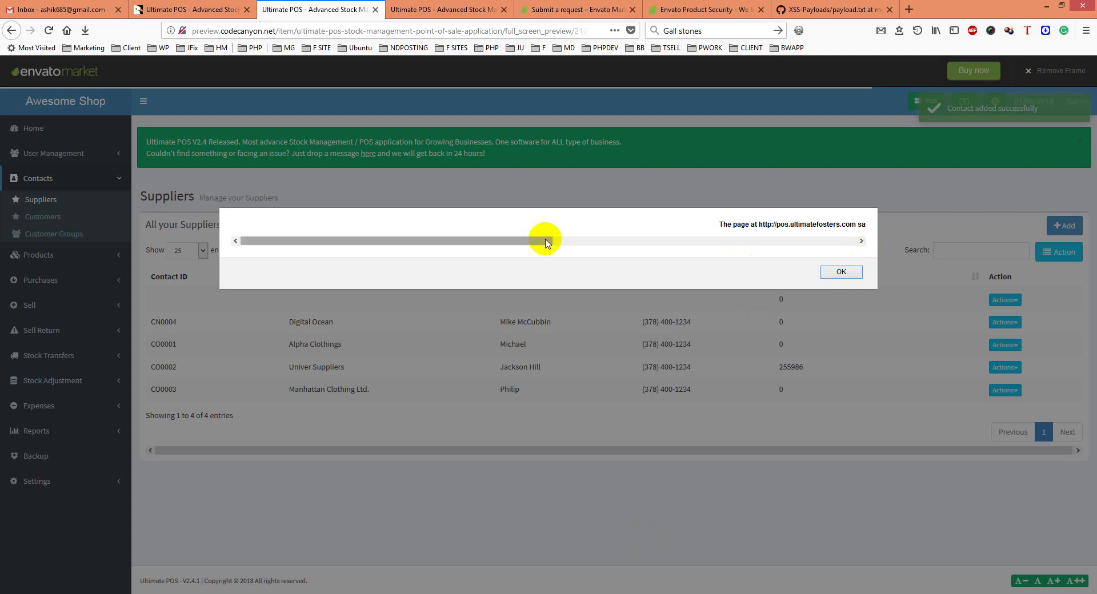
left_click_drag(543, 240, 885, 239)
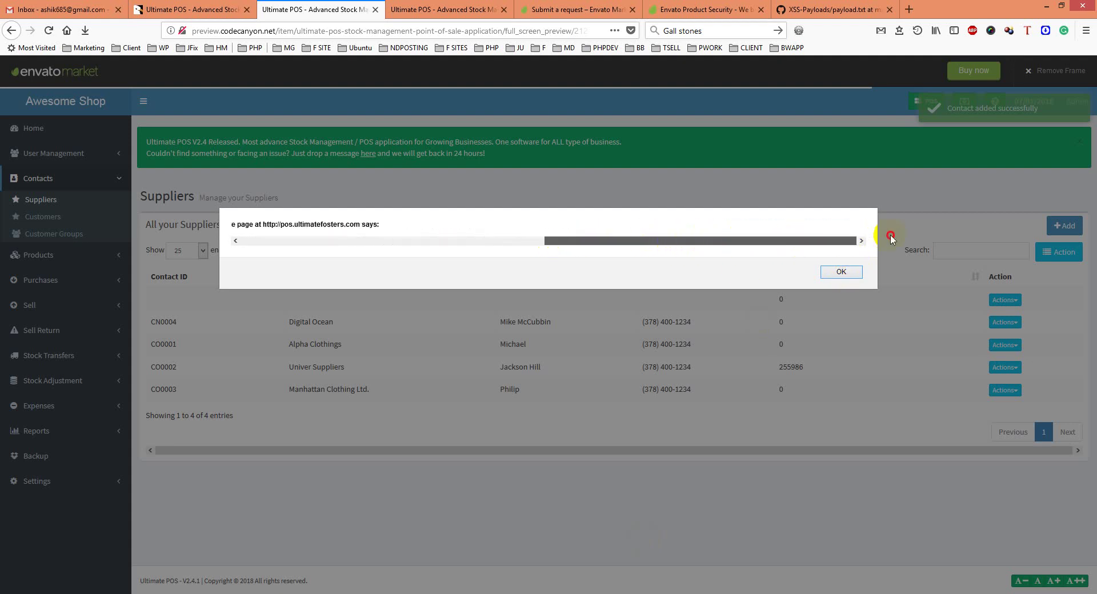
left_click(840, 272)
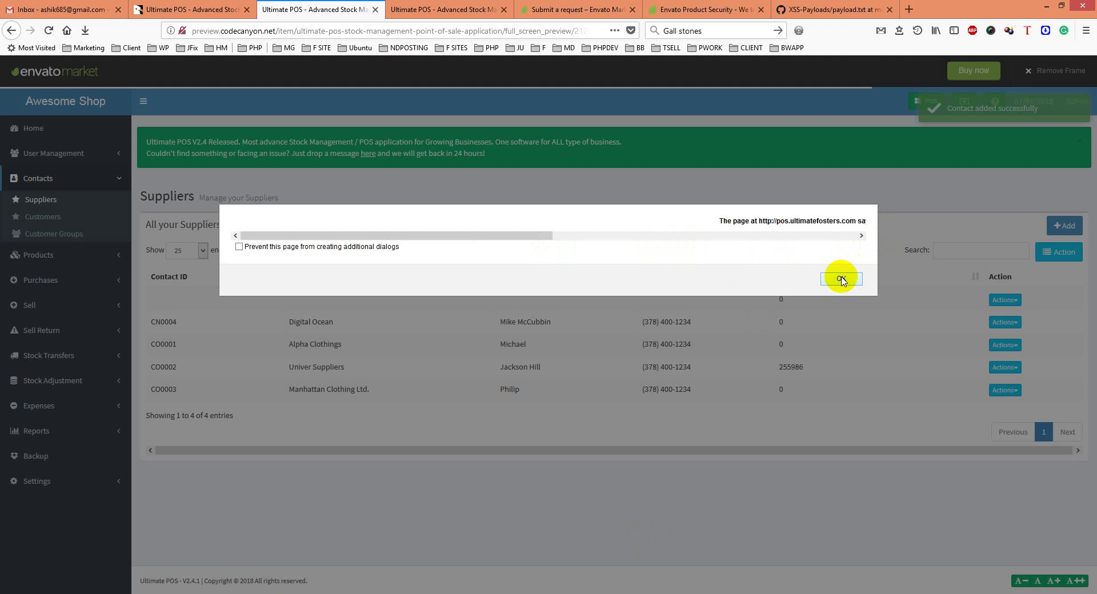
left_click(841, 278)
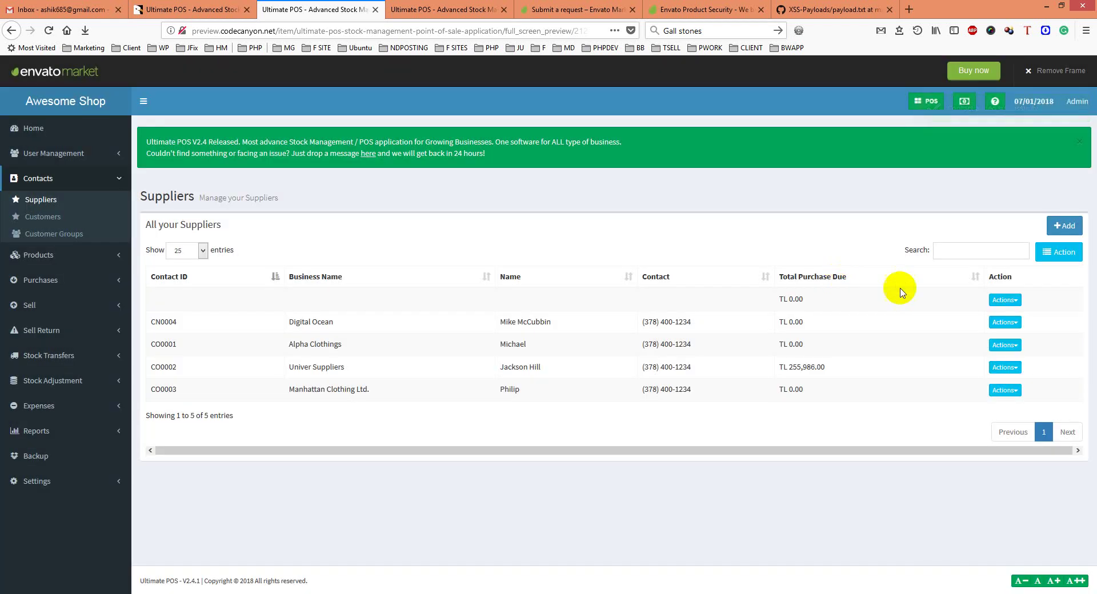
Reload Suppliers and dismiss the two alerts that fire again
left_click(39, 203)
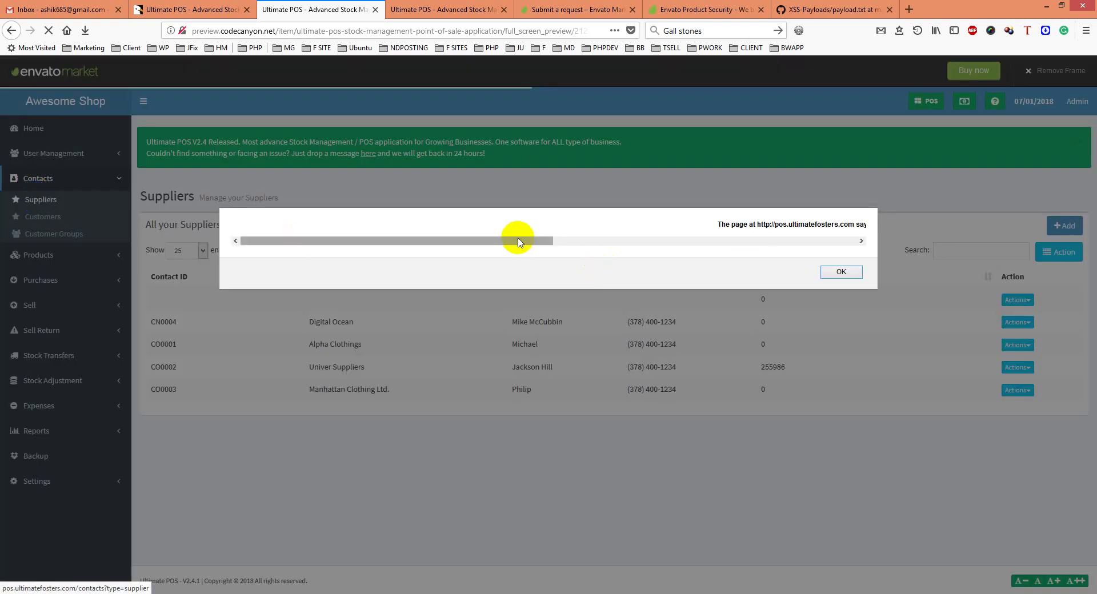
left_click_drag(518, 241, 839, 240)
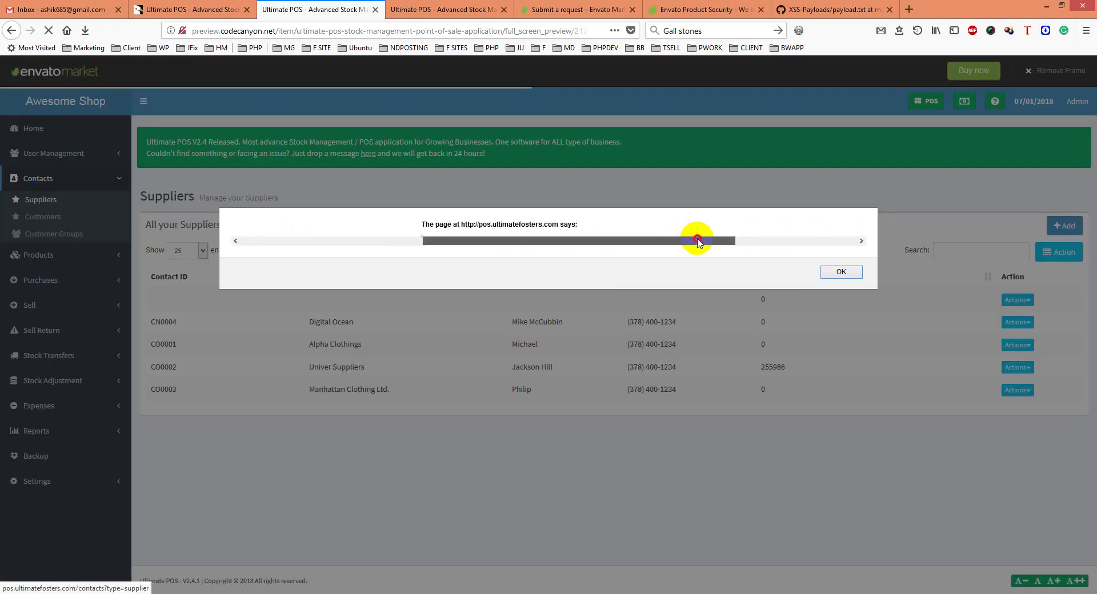
left_click(840, 276)
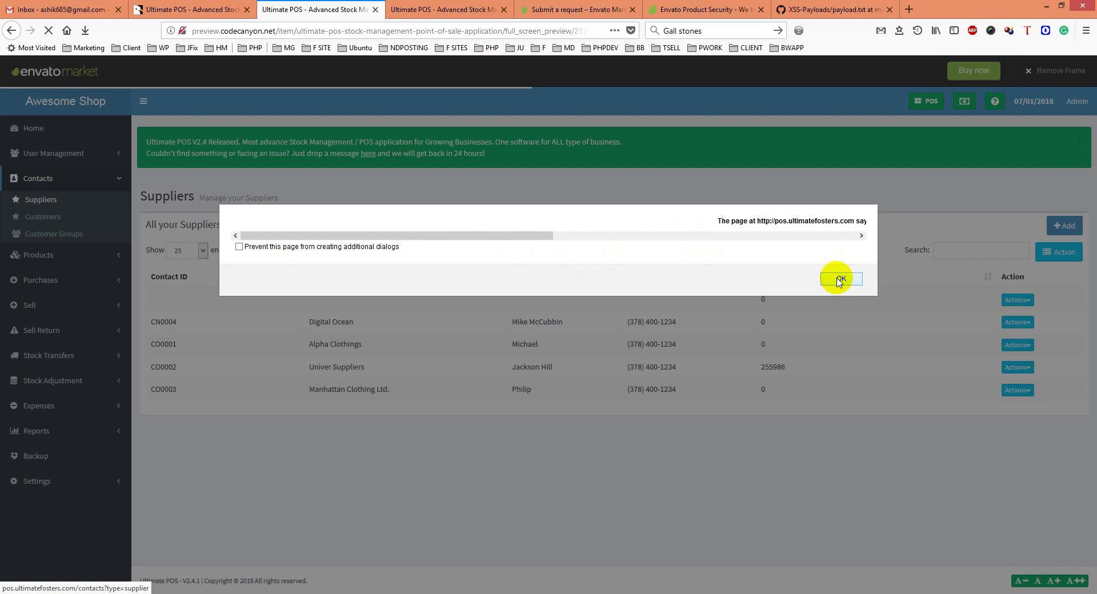
left_click(841, 280)
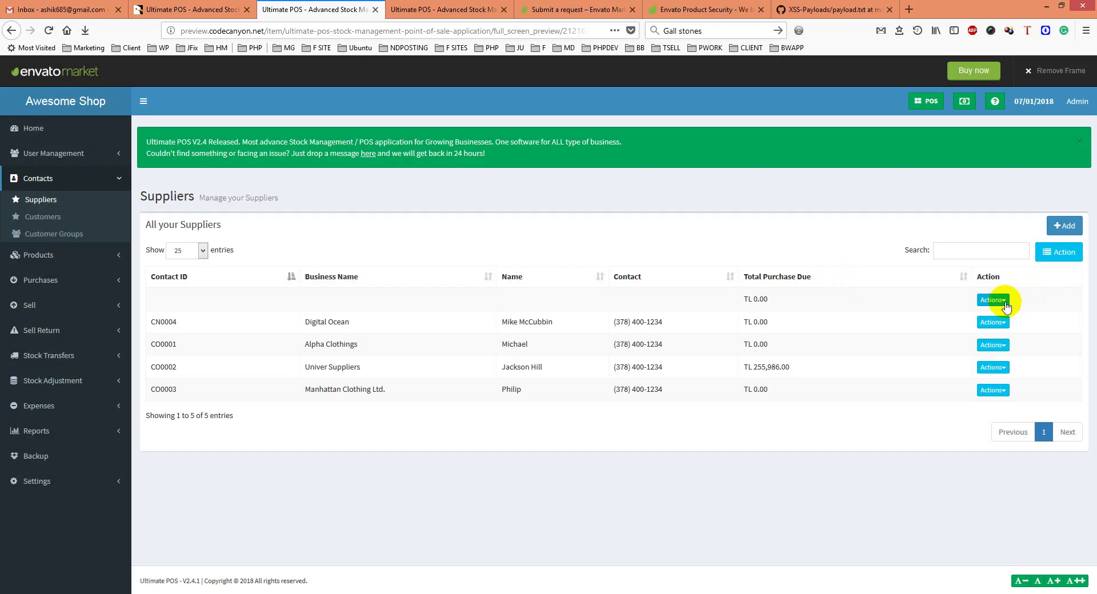
Delete the blank-named payload supplier from the suppliers list
left_click(993, 300)
left_click(961, 349)
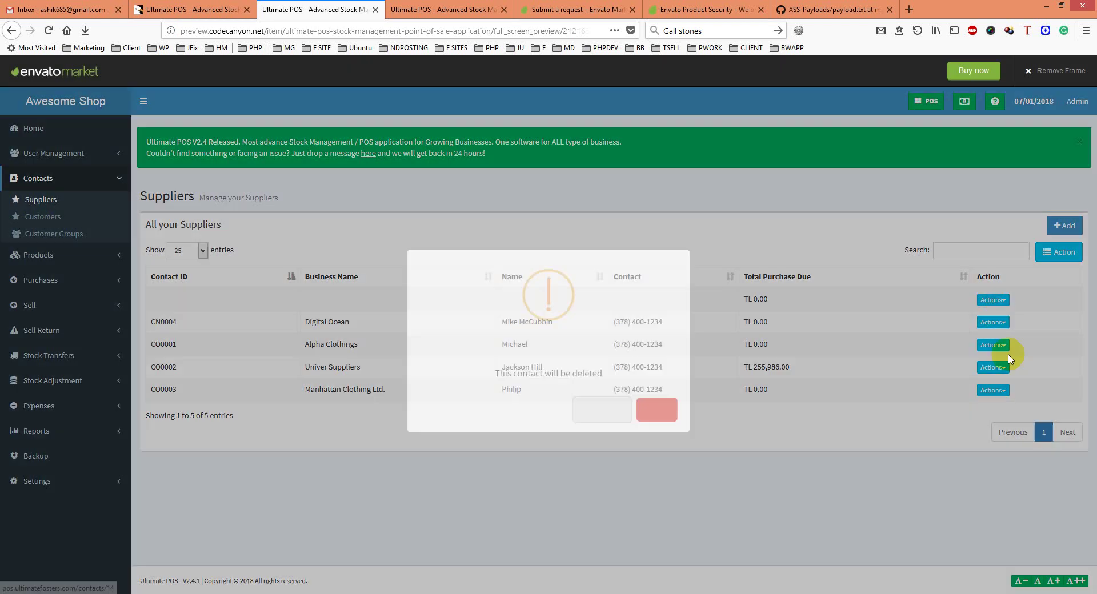
left_click(669, 411)
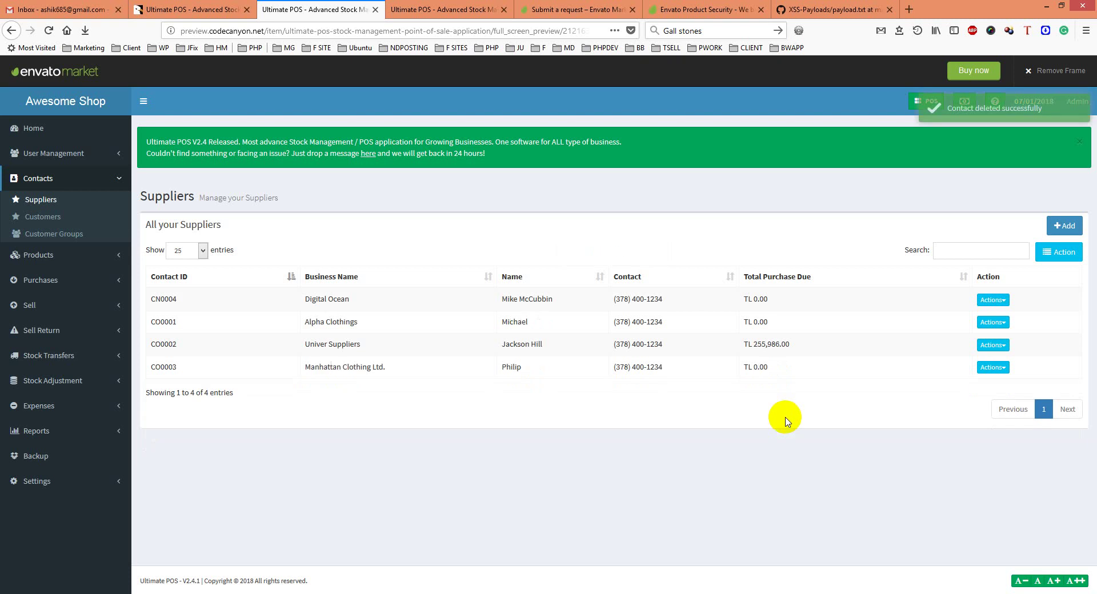
Open a new contact form and copy the XSS BY ASHIK alert line from Notepad
left_click(1058, 226)
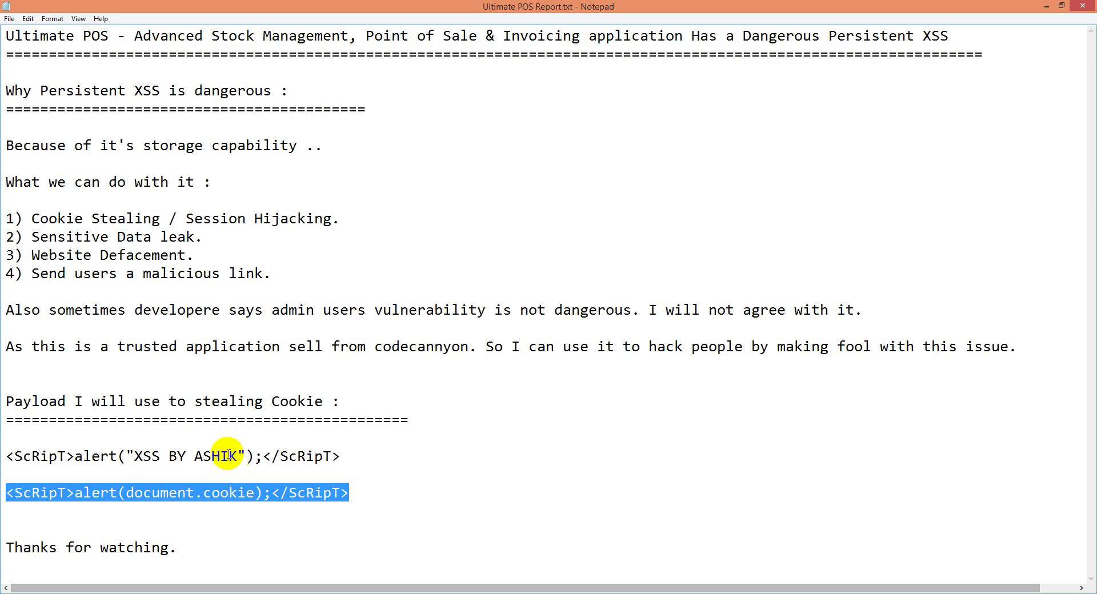
left_click(386, 496)
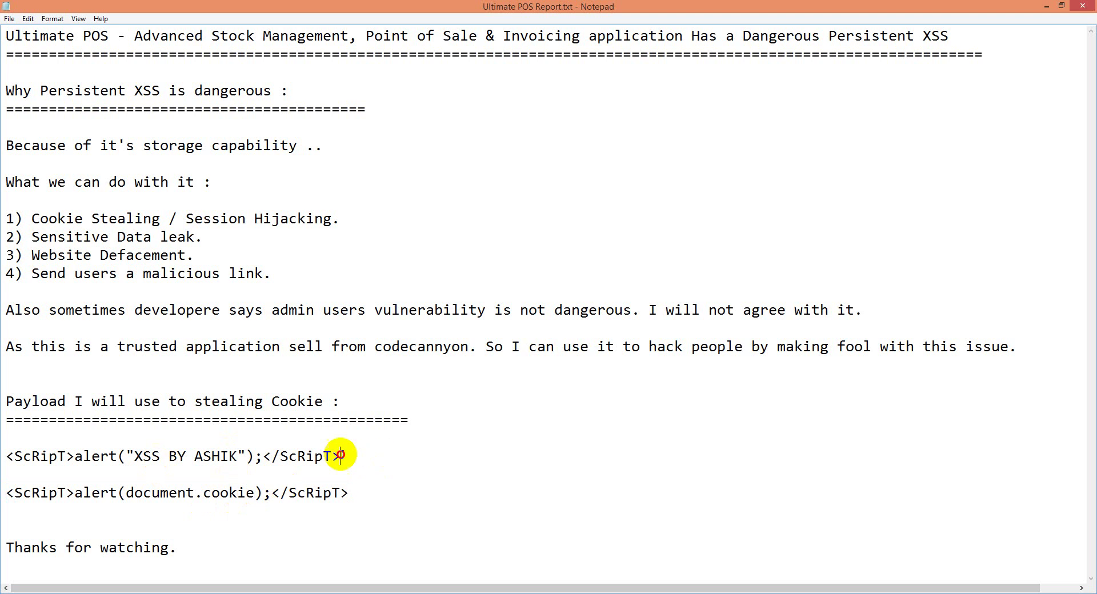
left_click_drag(340, 455, 6, 455)
right_click(48, 456)
left_click(80, 336)
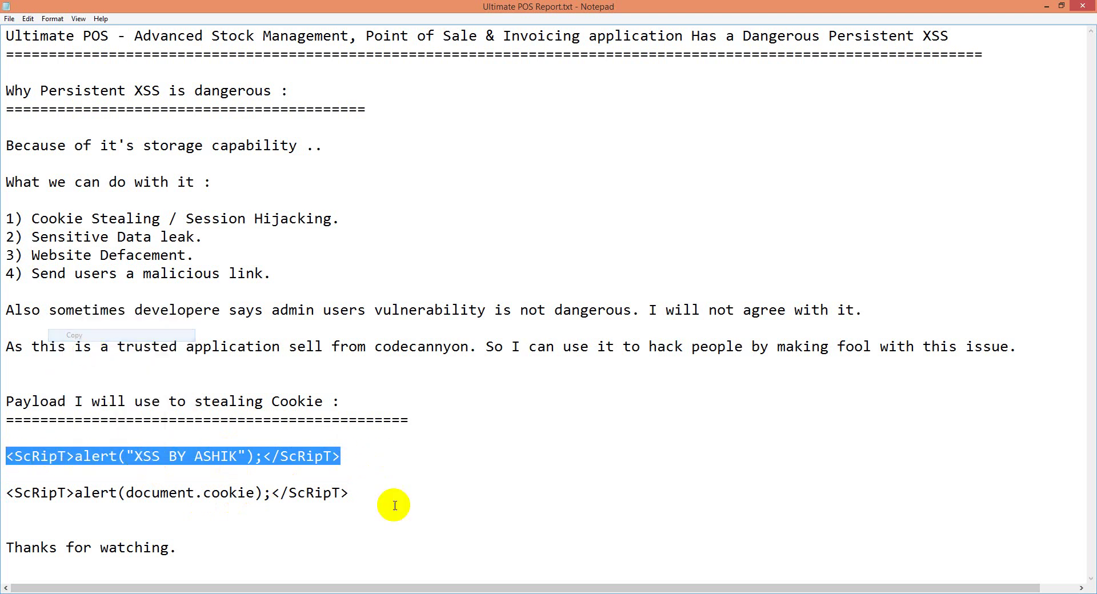
key("alt+Tab")
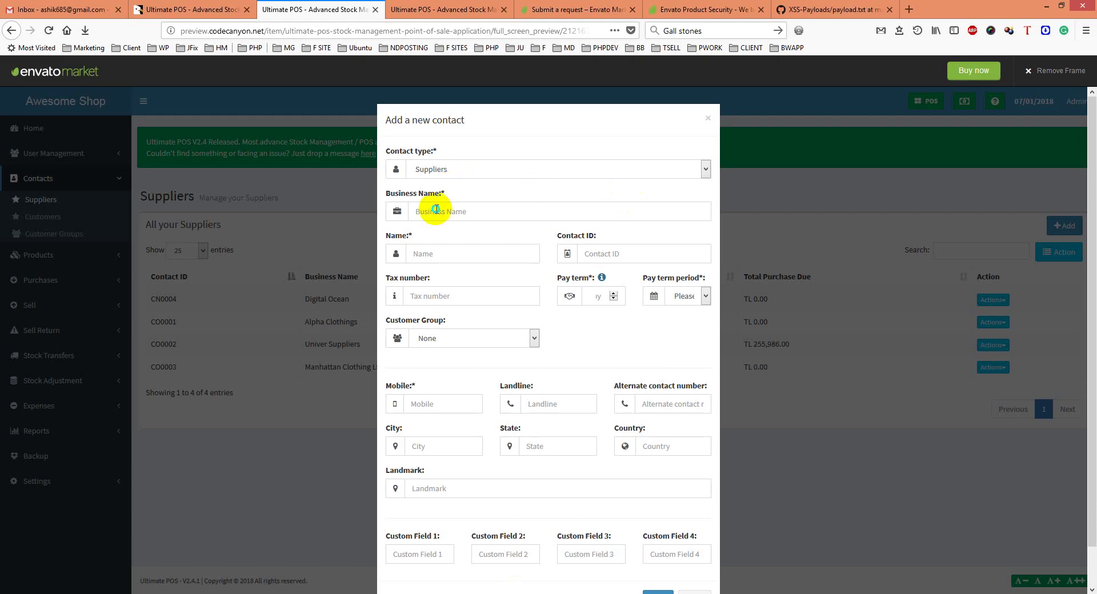
Paste the payload into Business Name and Name, and set a 12-month pay term
right_click(436, 210)
left_click(457, 259)
right_click(421, 256)
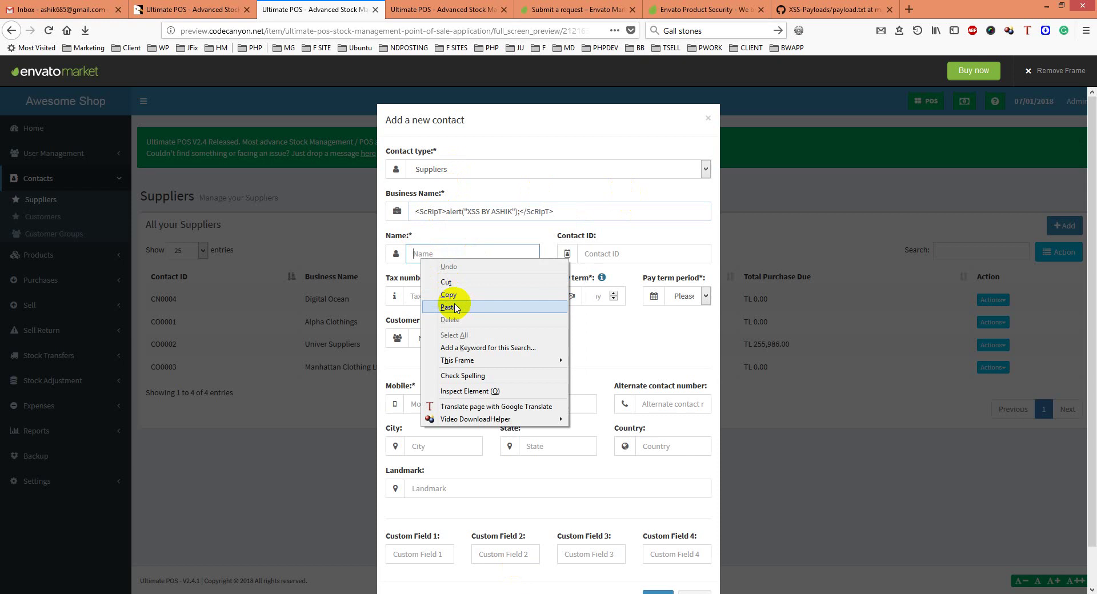
left_click(448, 307)
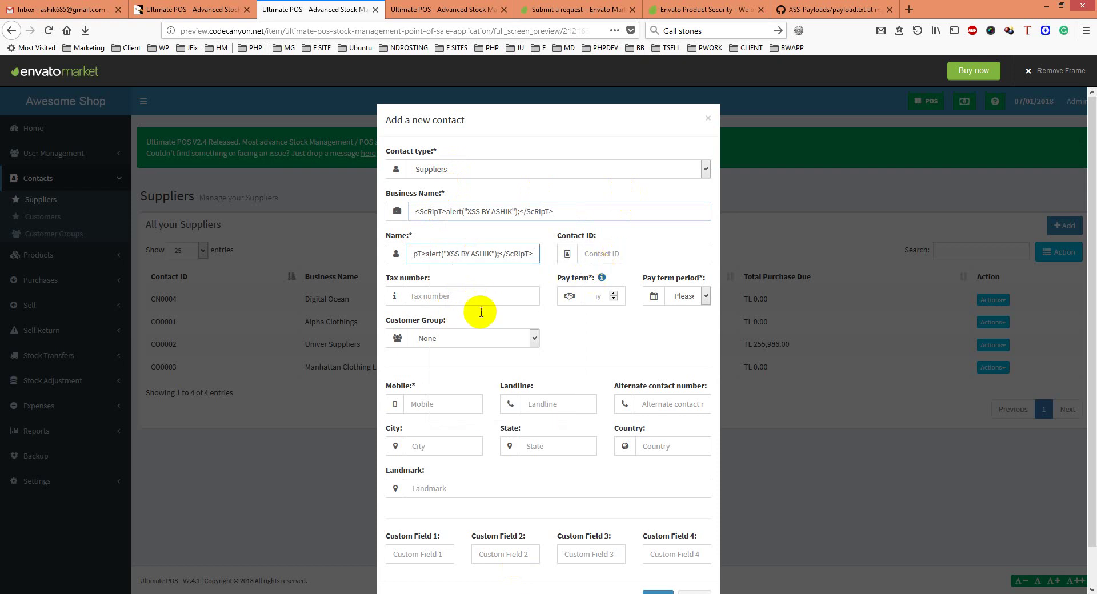
left_click(609, 302)
type("12")
left_click(689, 296)
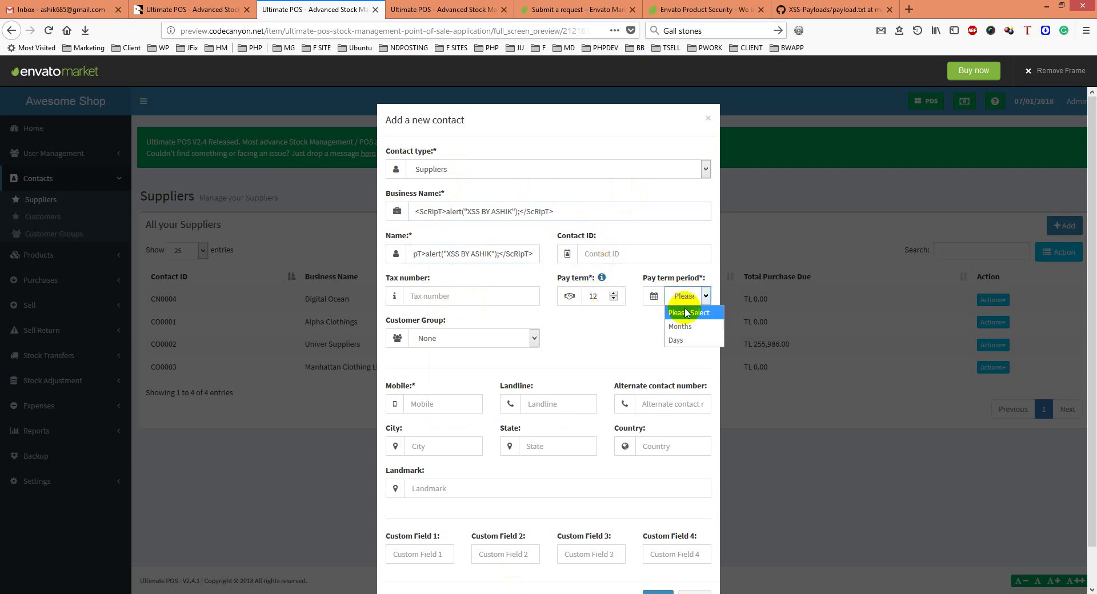
left_click(680, 323)
Paste the payload into Mobile and Landmark, then save the supplier
scroll(599, 350, "down", 1)
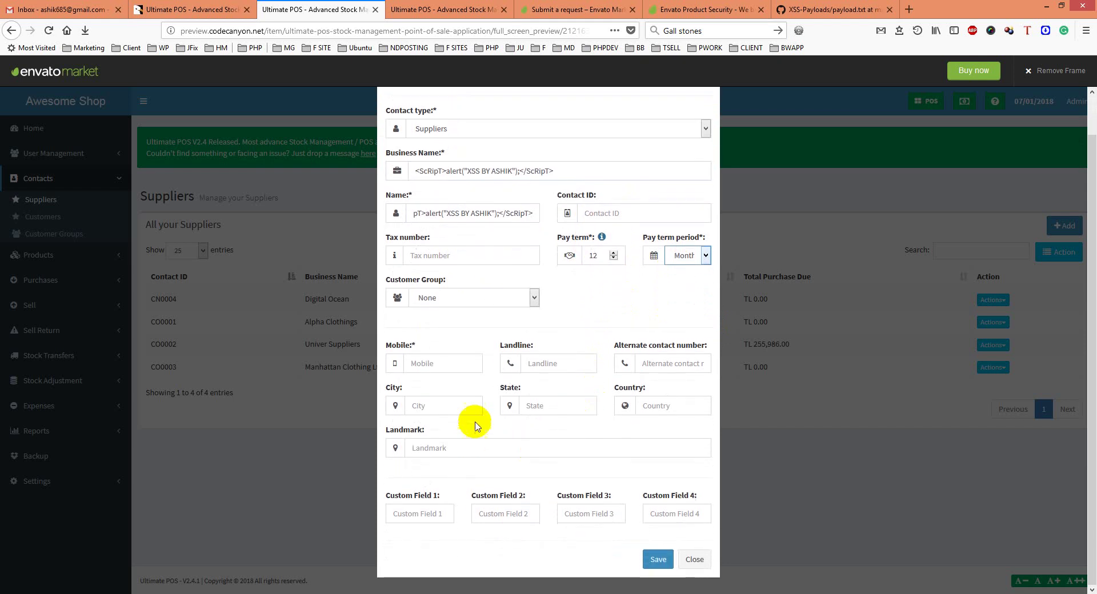
right_click(416, 367)
left_click(444, 415)
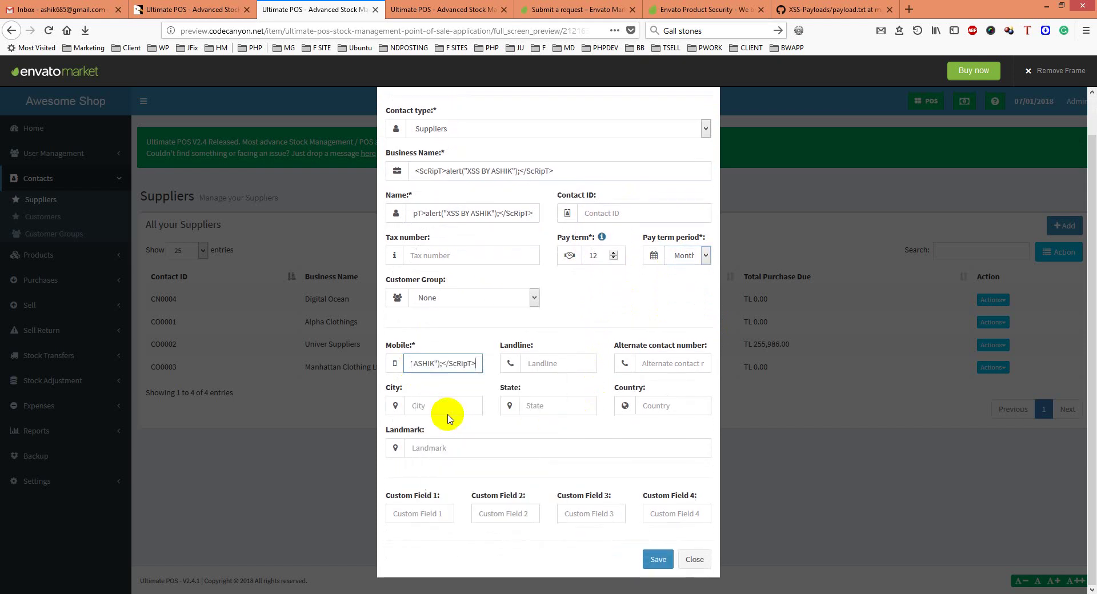
left_click(464, 447)
right_click(466, 444)
left_click(495, 493)
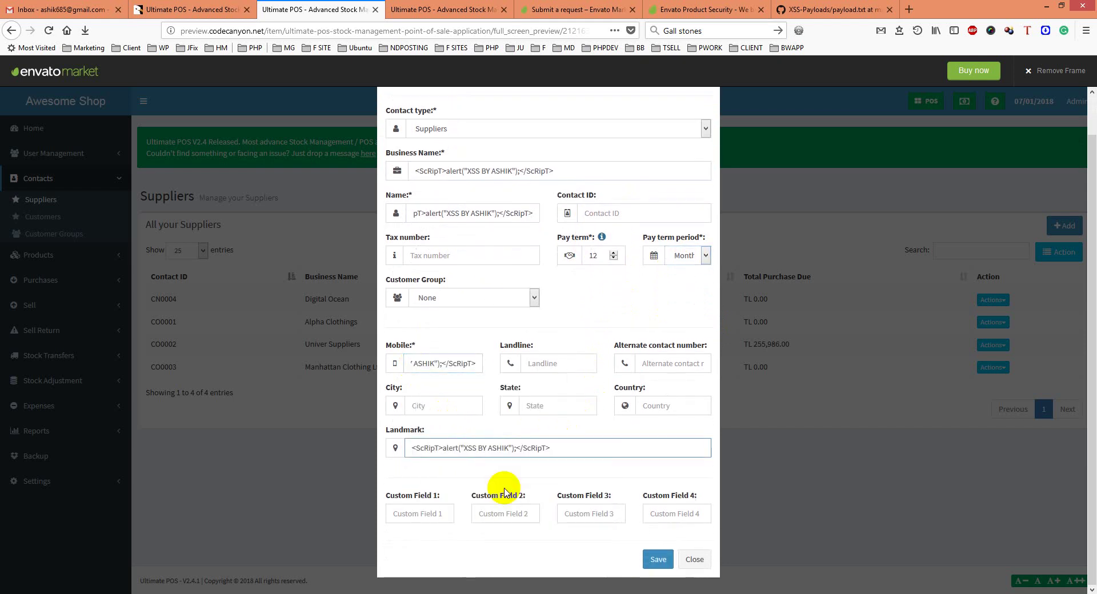
left_click(656, 559)
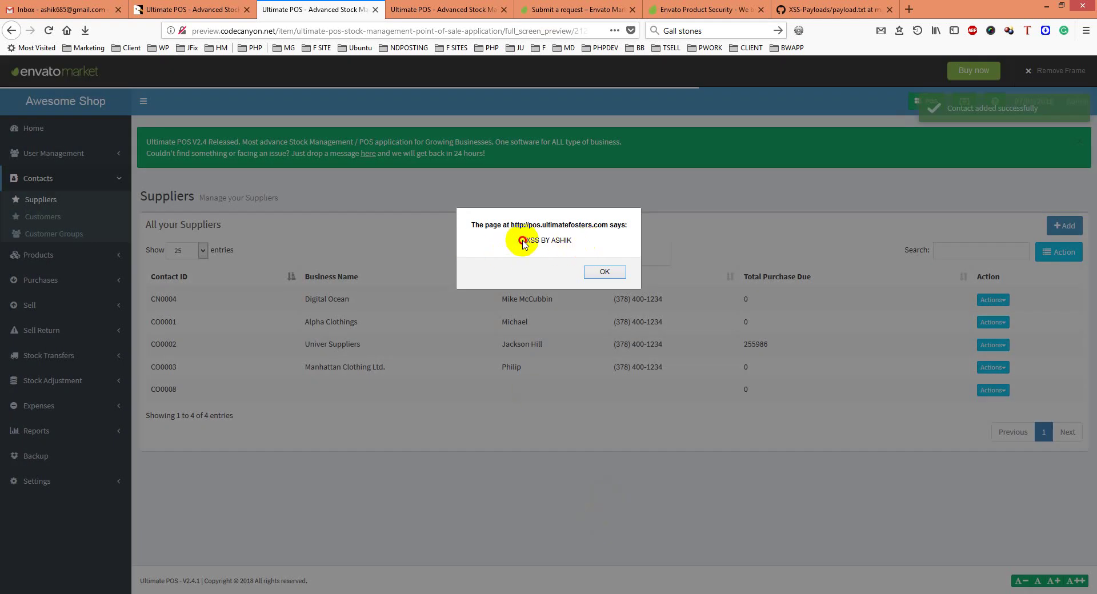
Highlight the XSS BY ASHIK alert message, then dismiss both alerts
left_click_drag(528, 240, 601, 246)
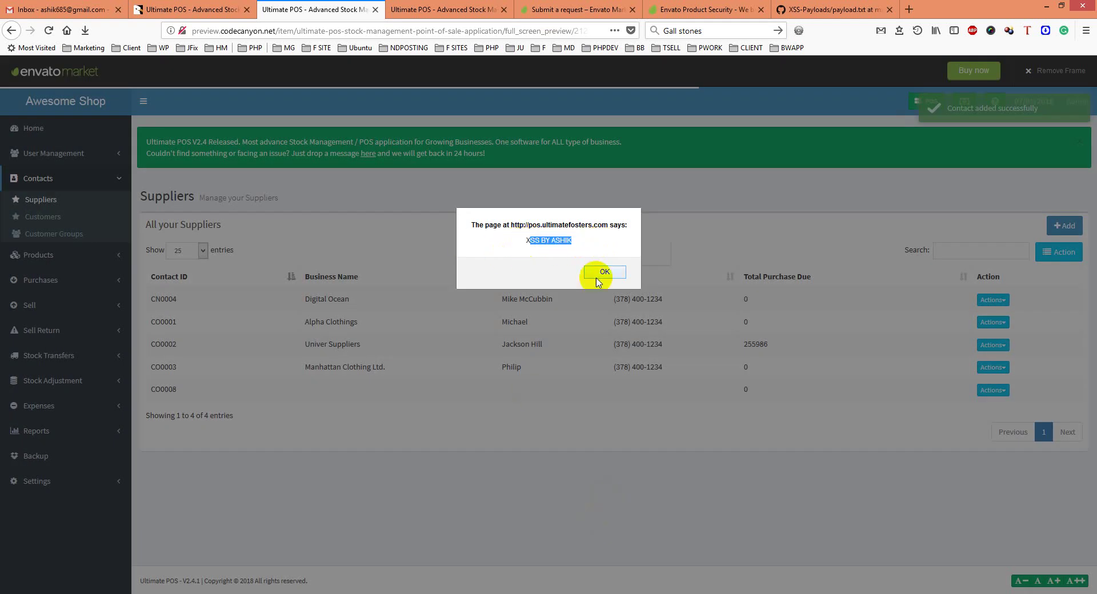
left_click(540, 241)
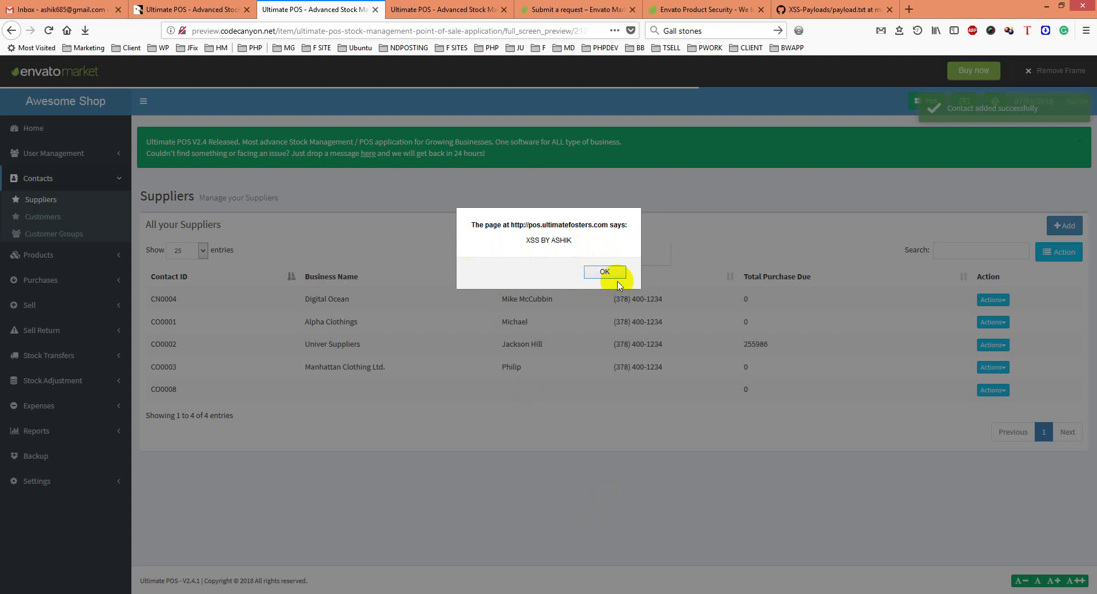
left_click(599, 272)
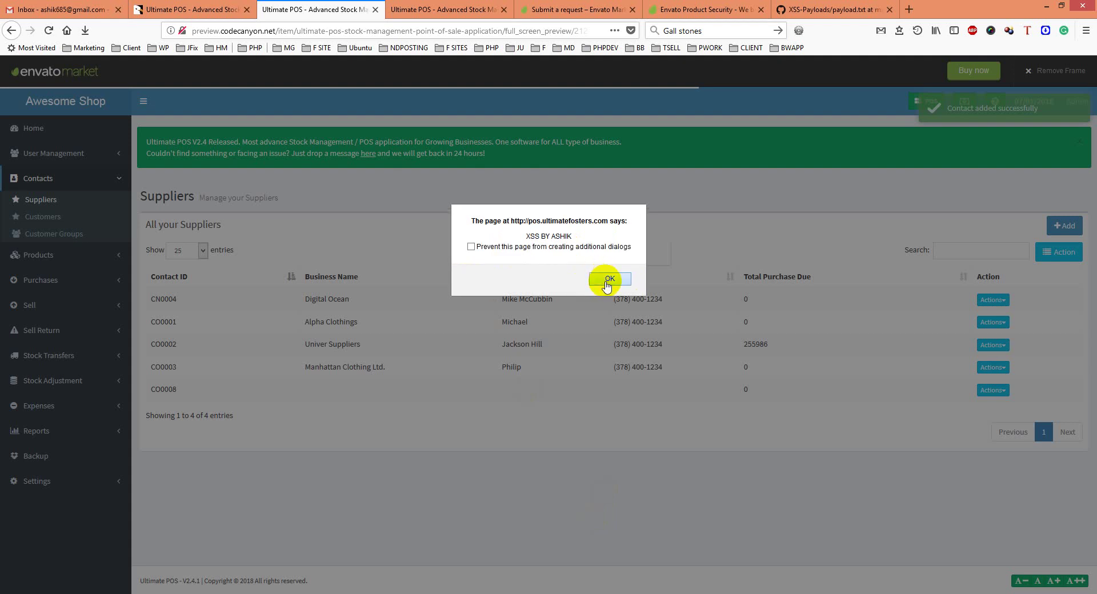
left_click(608, 279)
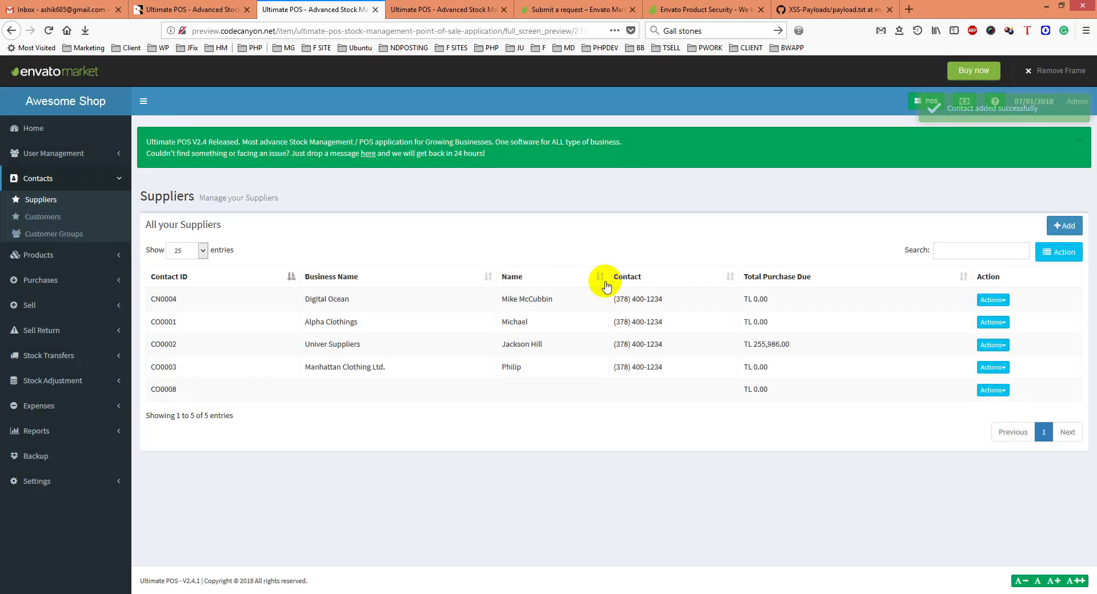
Reload Suppliers and dismiss the two re-fired alerts
left_click(41, 200)
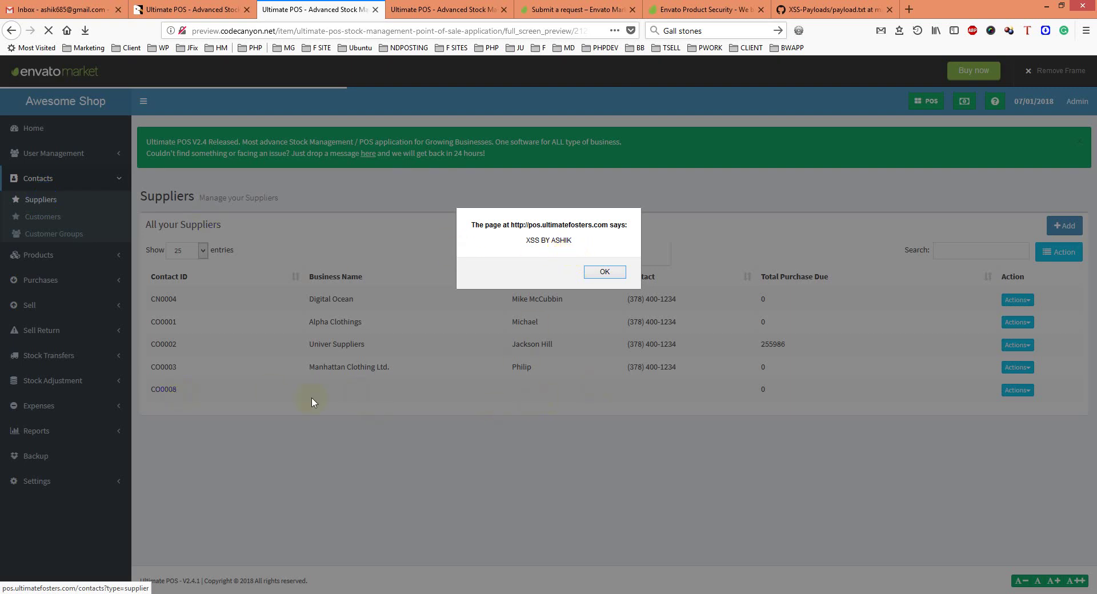
left_click(604, 272)
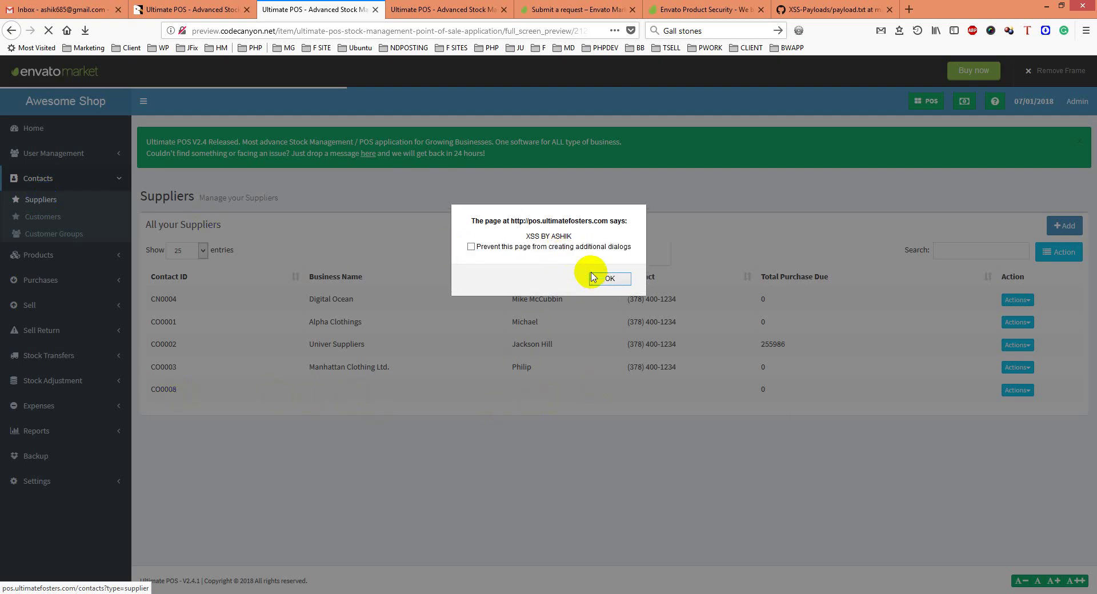
left_click(621, 285)
right_click(502, 431)
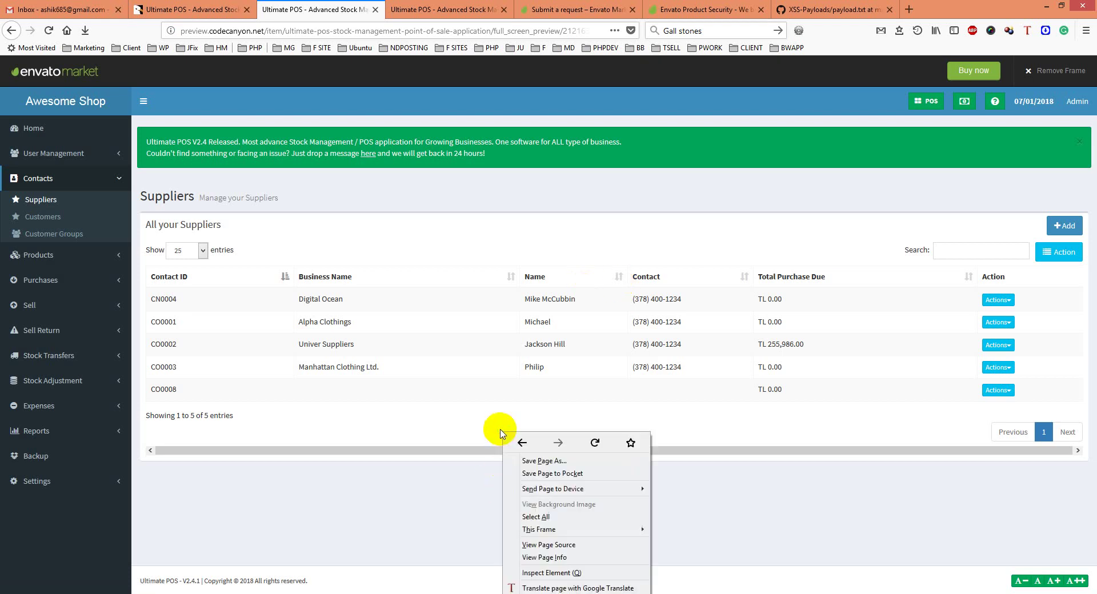
left_click(550, 571)
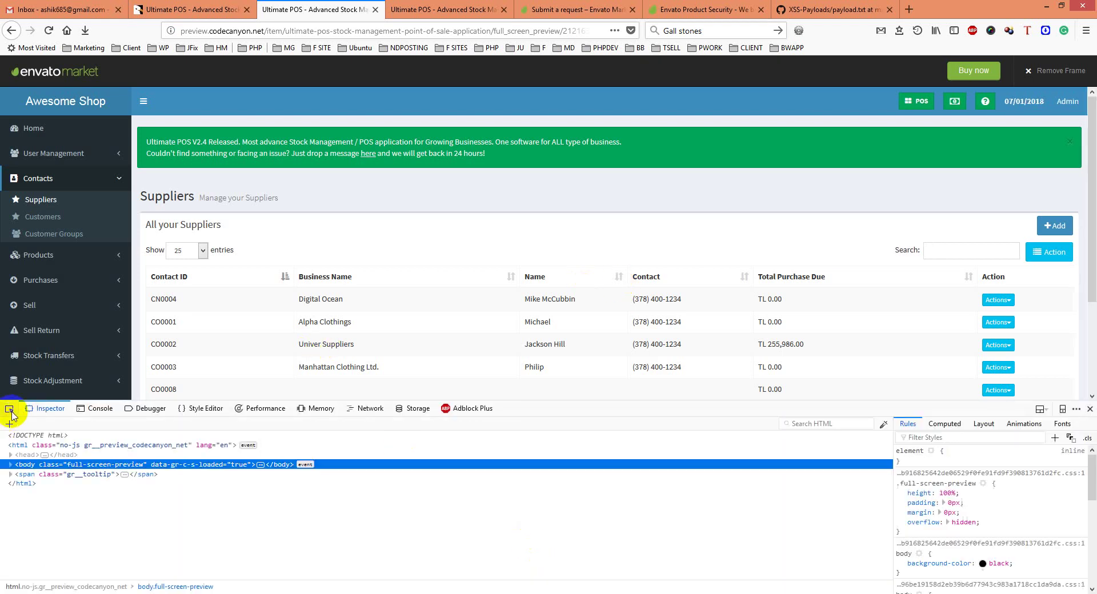
left_click(337, 384)
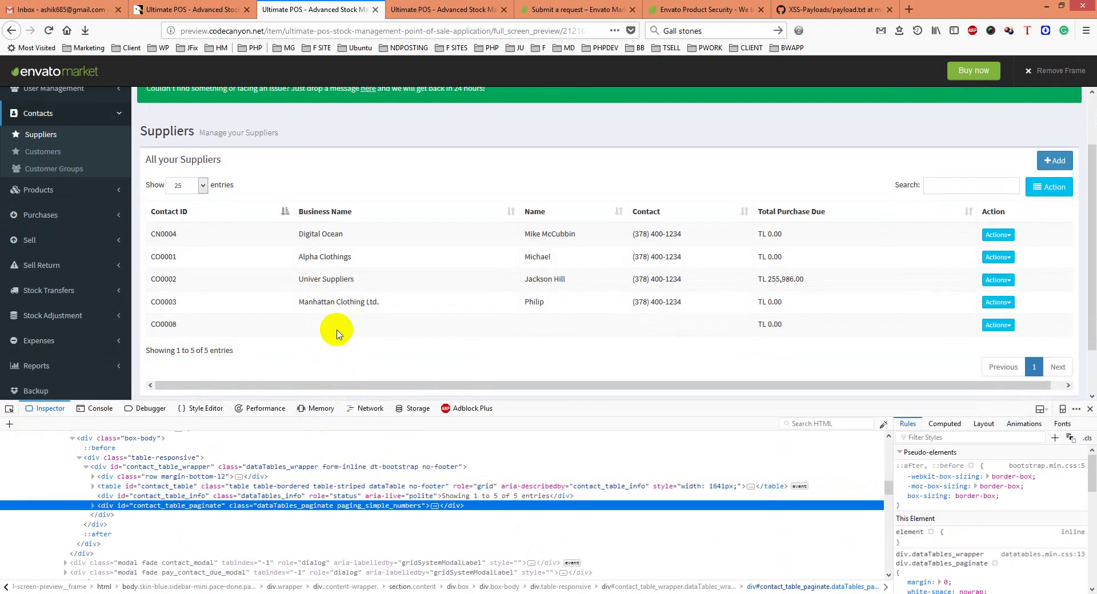
left_click(9, 408)
scroll(351, 324, "up", 2)
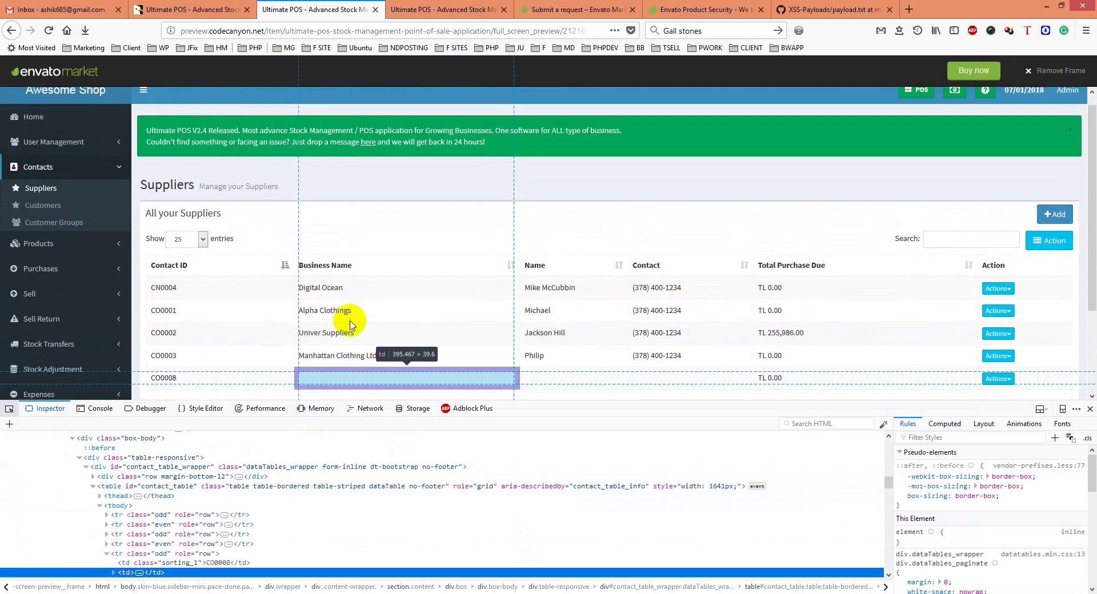
scroll(235, 498, "down", 2)
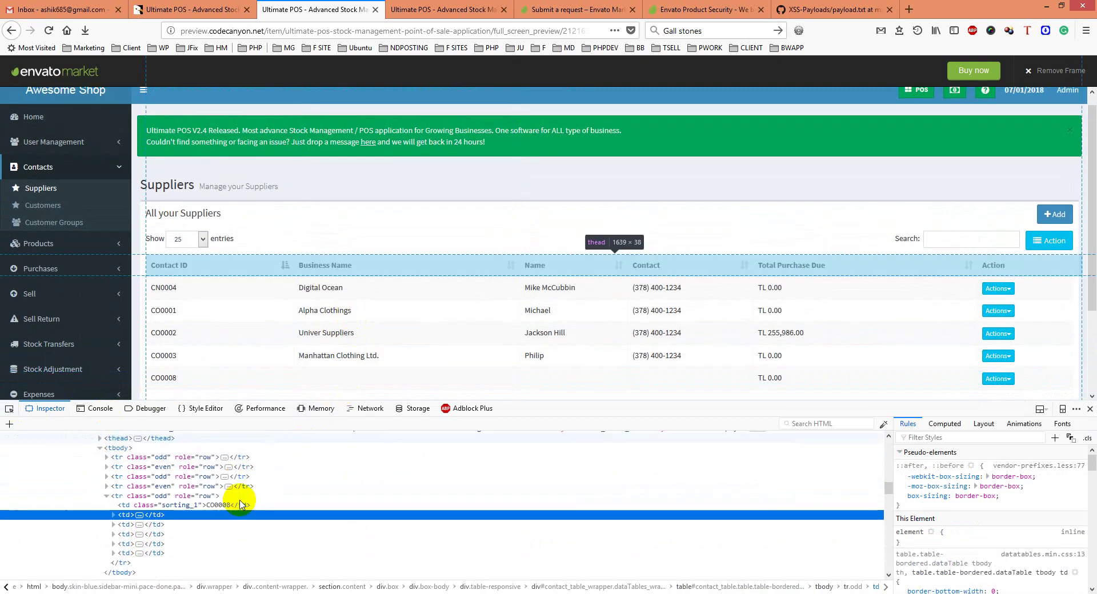
left_click(113, 507)
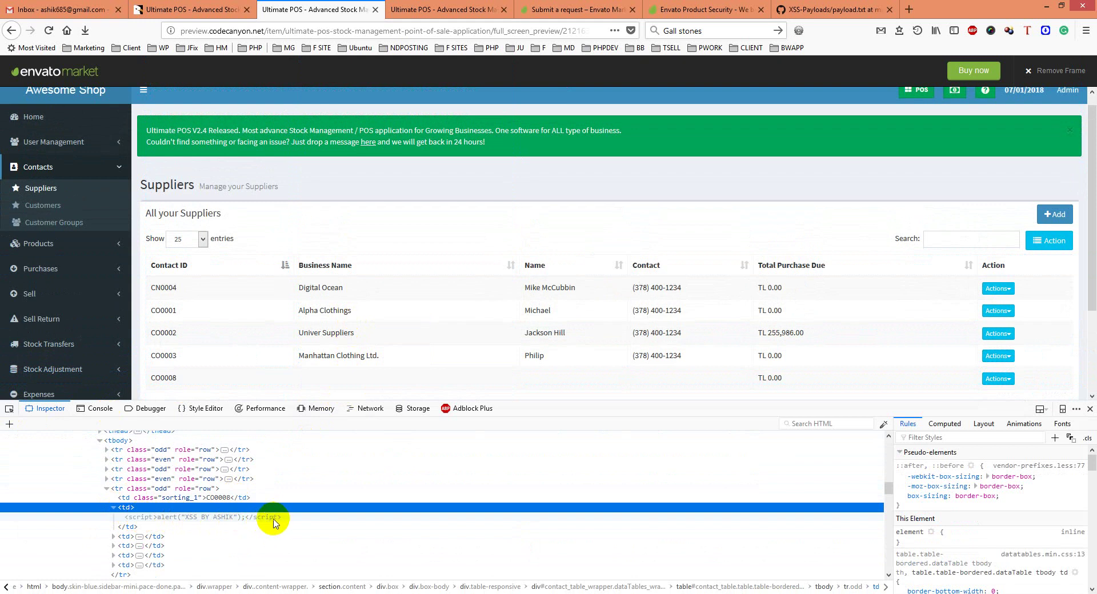
left_click(1089, 409)
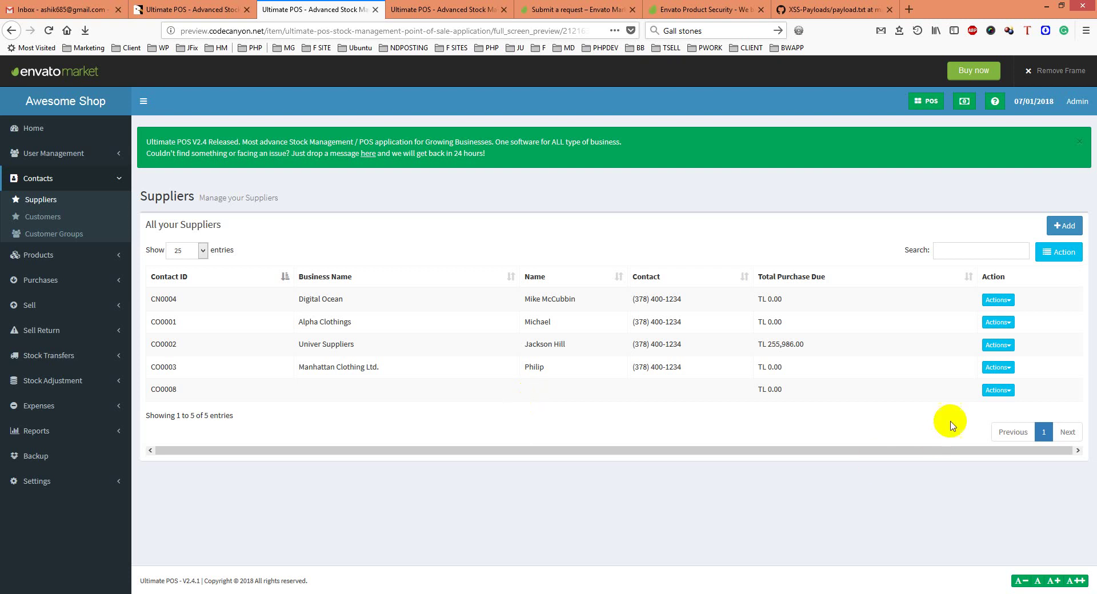
Choose Delete from the CO0008 row's Actions menu and confirm with OK
left_click(998, 390)
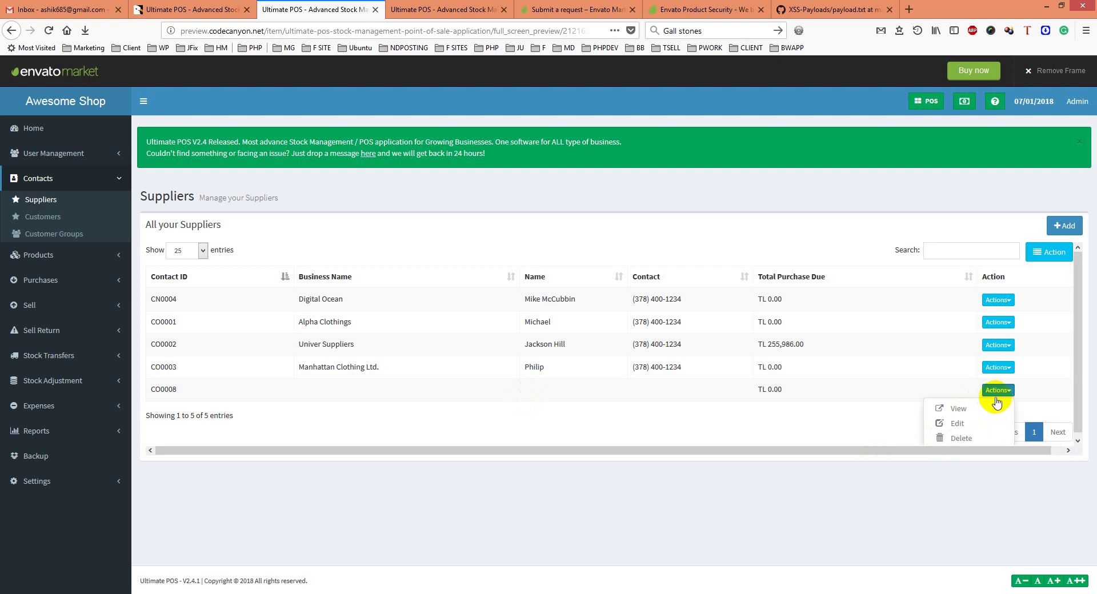
left_click(970, 440)
left_click(659, 411)
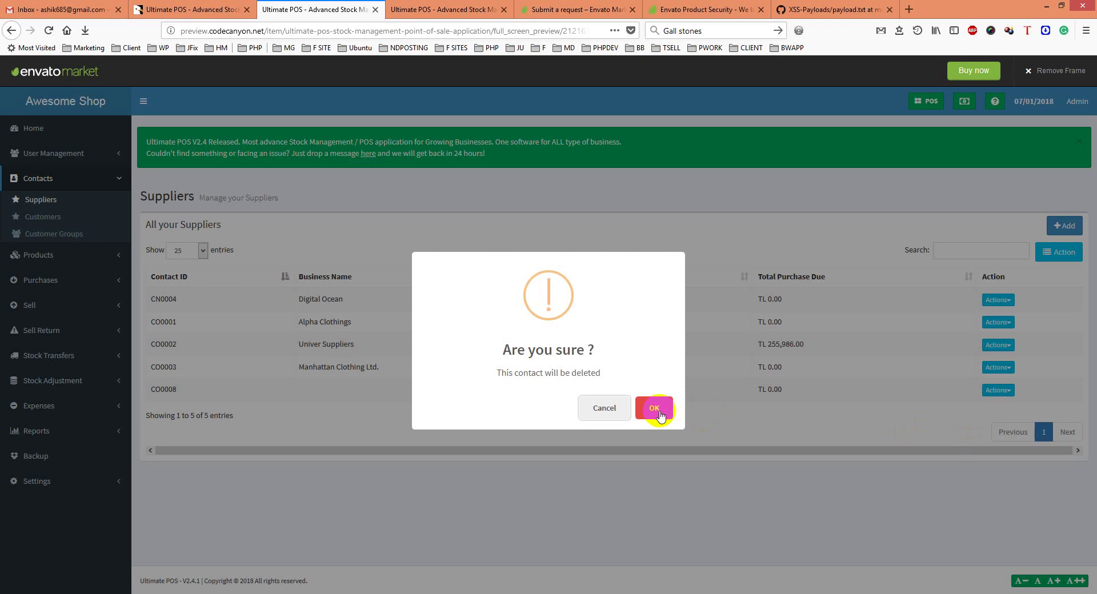
left_click(659, 411)
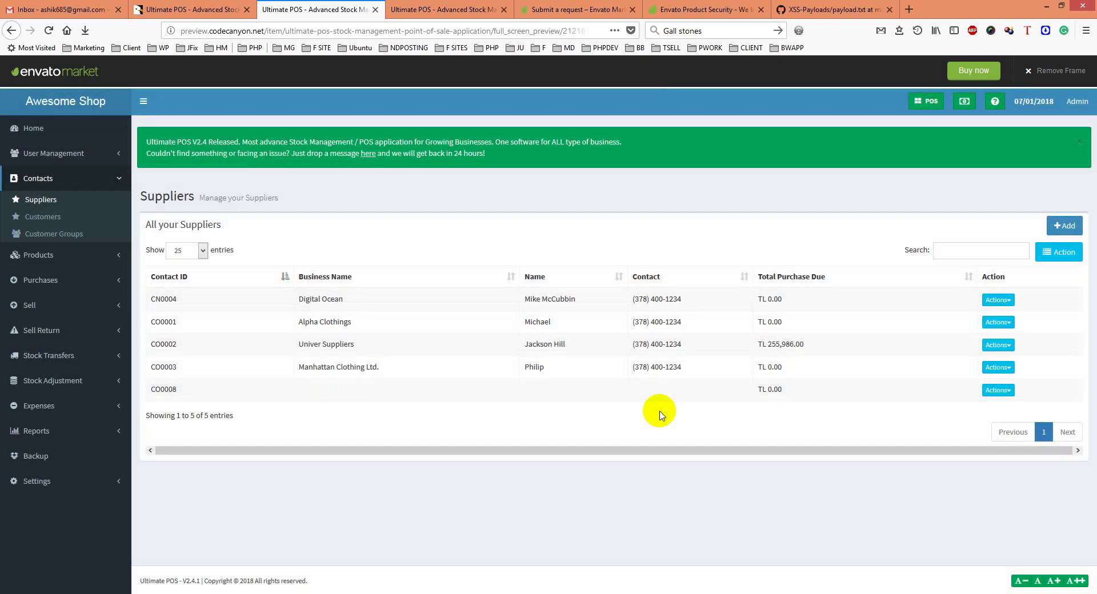